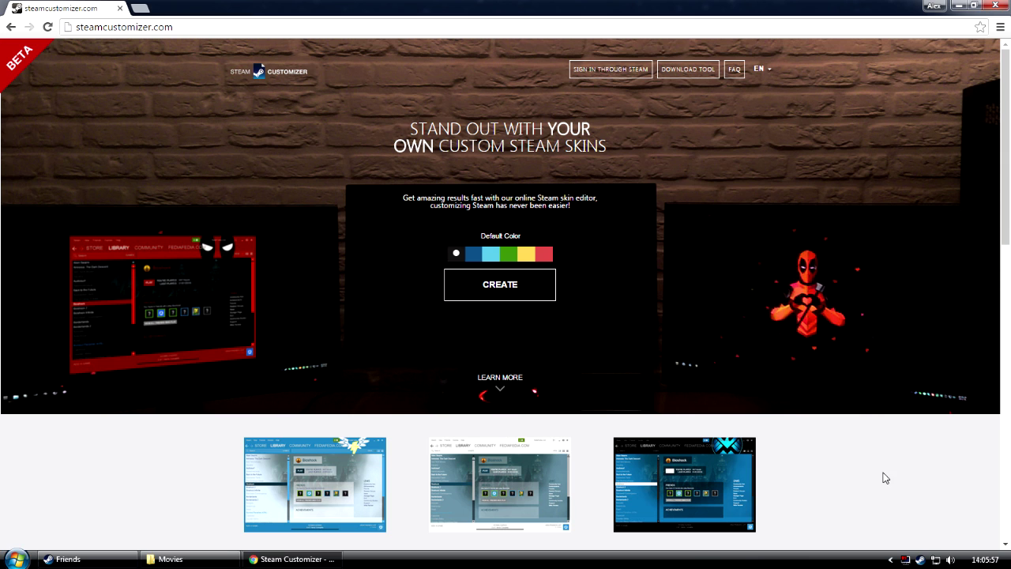
- Sign into Steam Customizer with the Steam account, checking the sign-in page's site info first
click(620, 70)
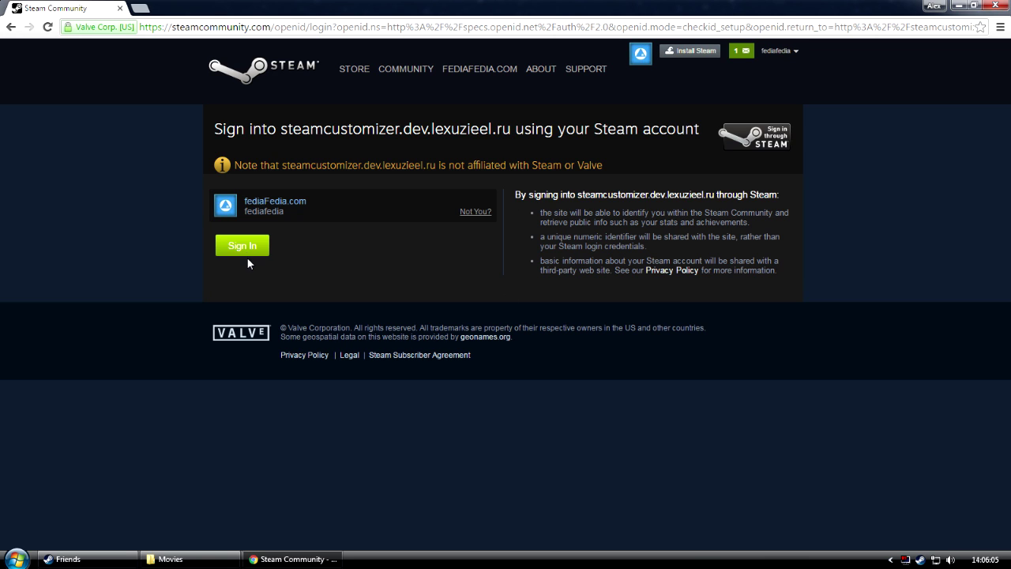
click(106, 28)
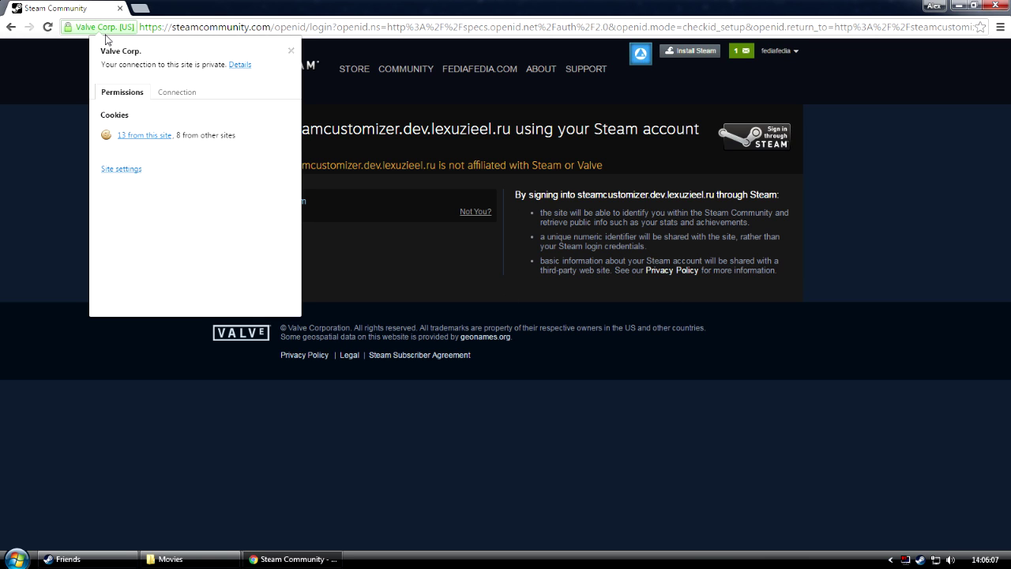
click(443, 314)
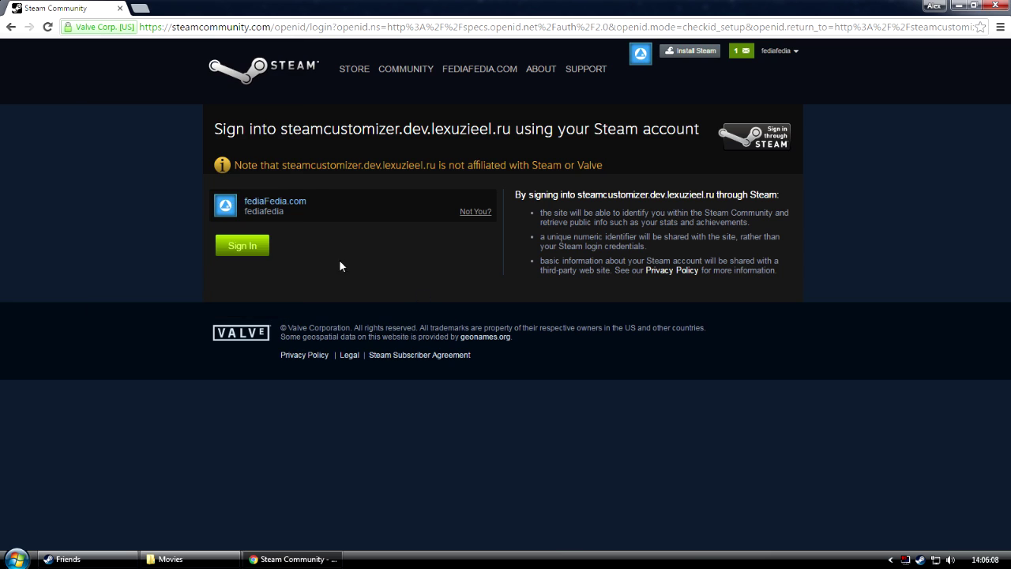
click(253, 247)
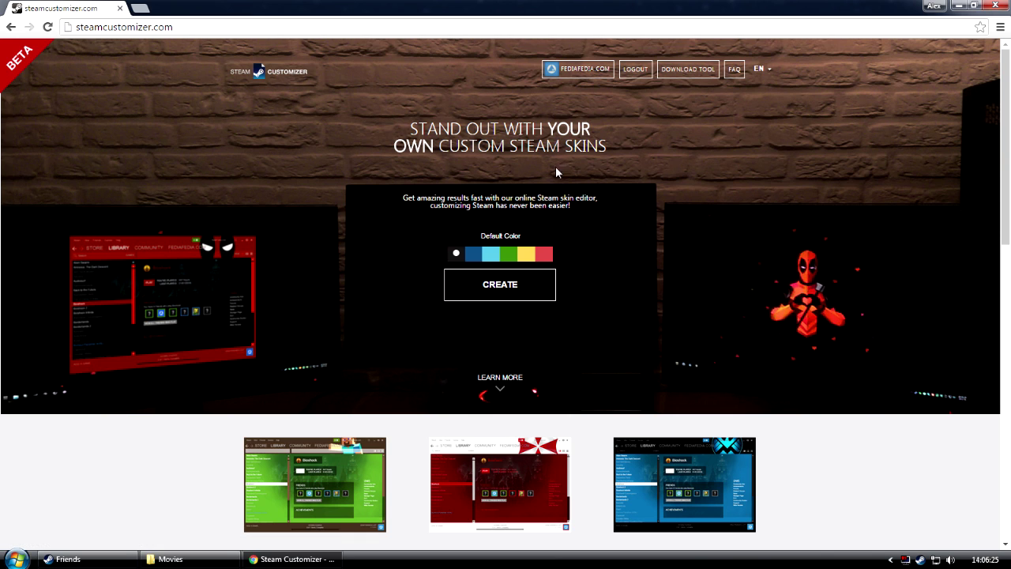
- Create a new skin from the default starting colour instead of red
click(545, 256)
click(454, 257)
click(498, 289)
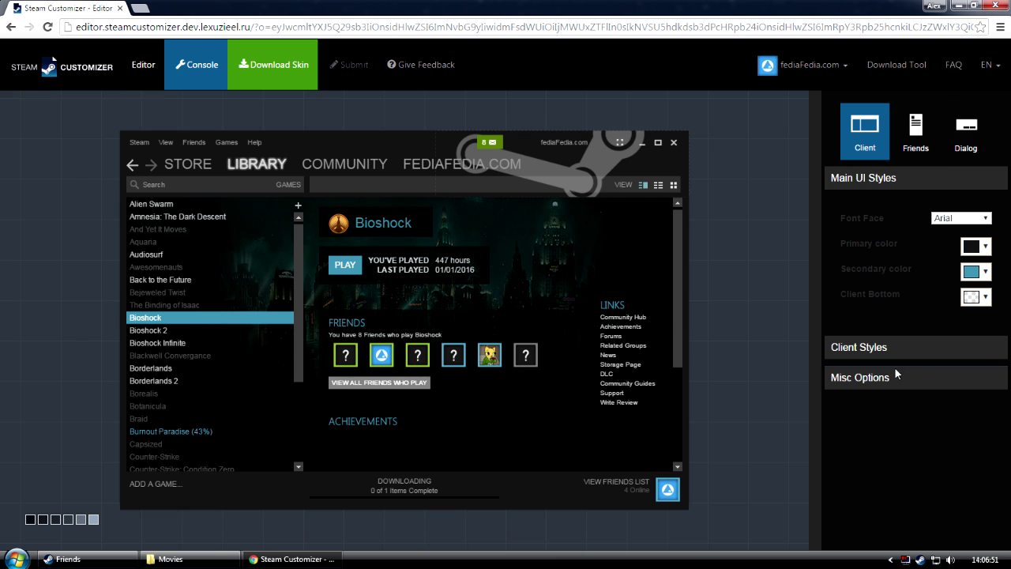
- Preview the Friends, Dialog and Client windows, ending on the main client window
click(912, 146)
click(965, 149)
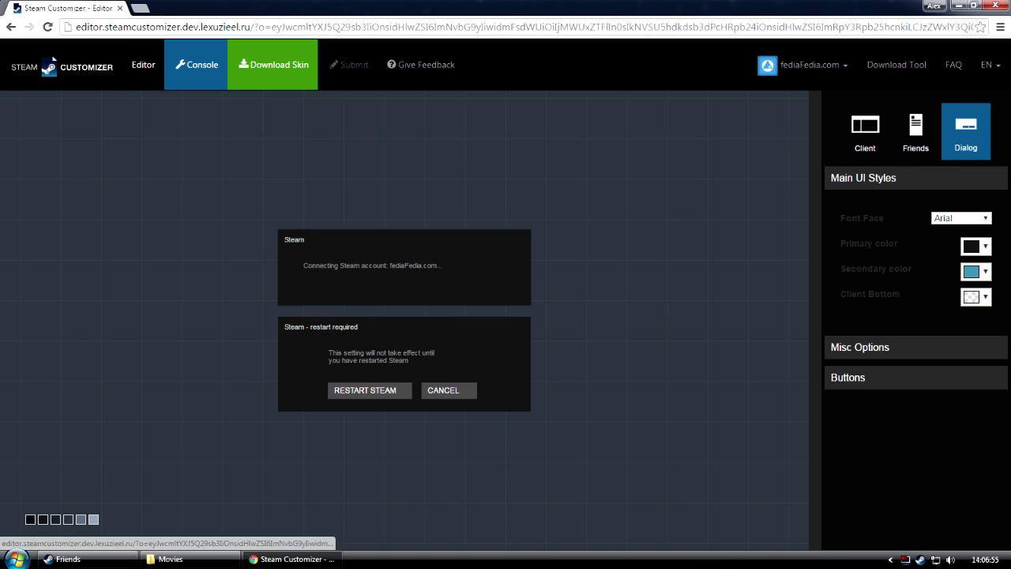
click(918, 142)
click(867, 150)
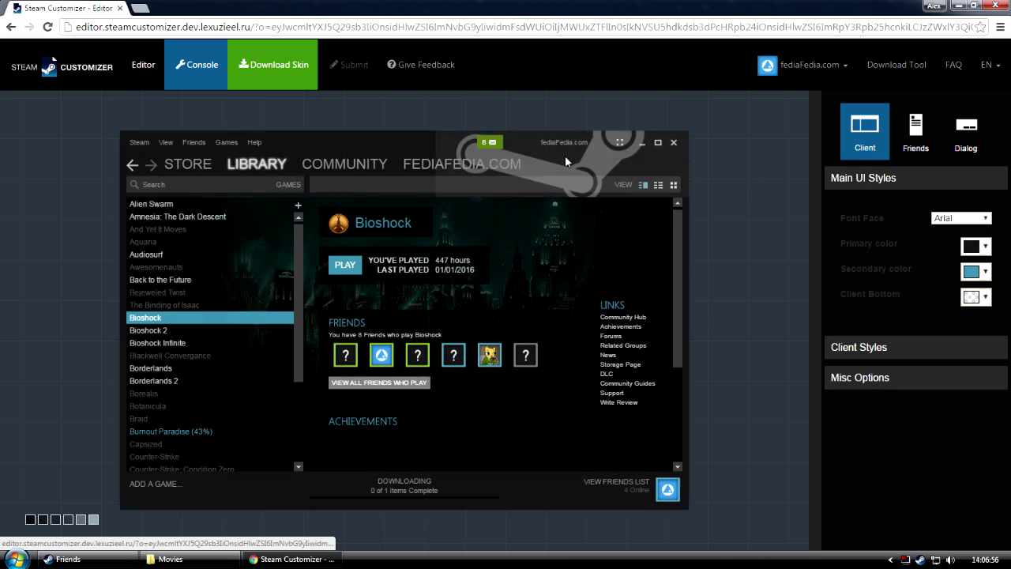
- Set the skin's primary colour to dark red #6e0909
click(984, 249)
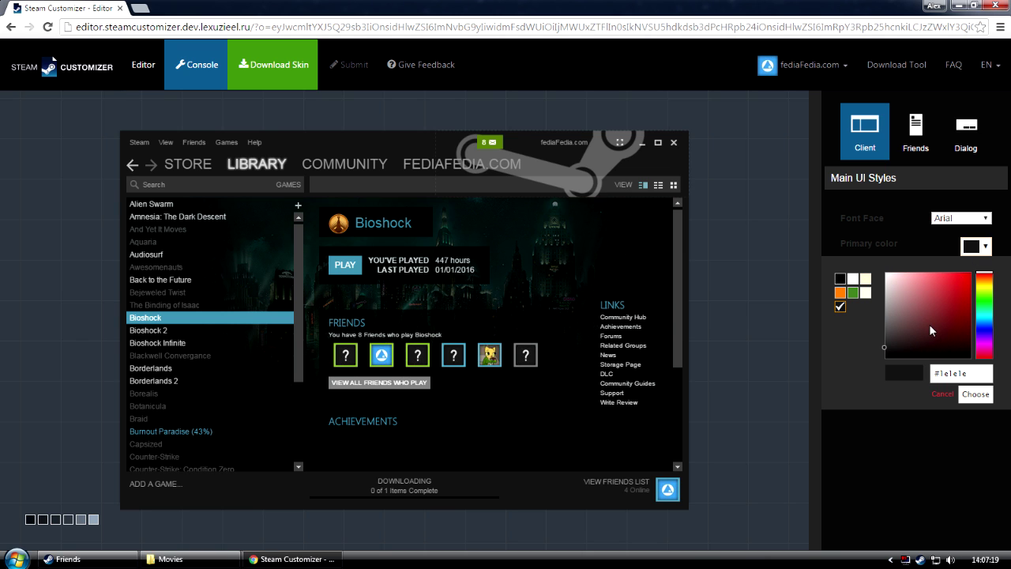
mouse_move(922, 332)
mouse_down()
mouse_move(948, 335)
mouse_move(958, 311)
mouse_move(971, 319)
mouse_move(962, 330)
mouse_up()
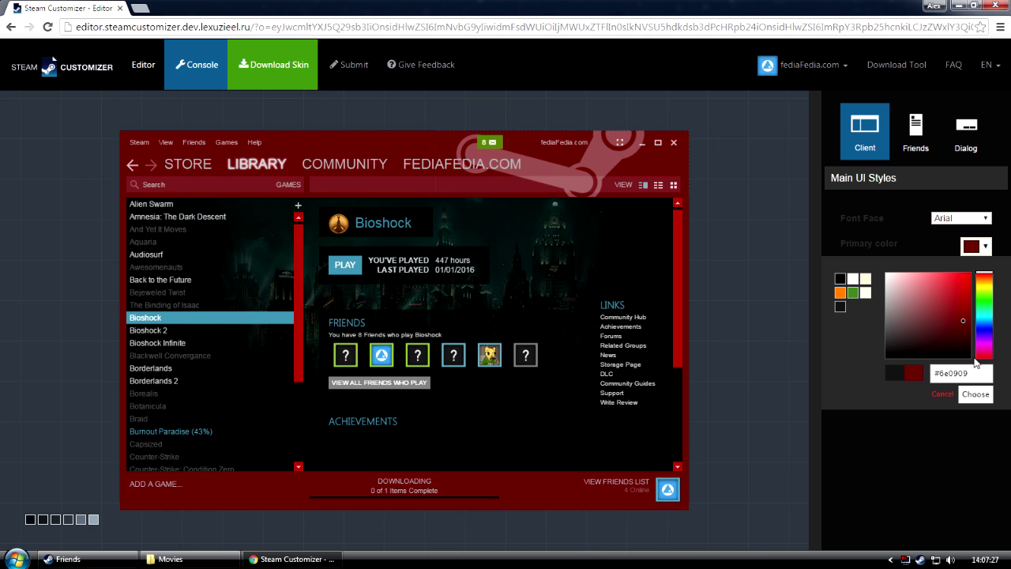
click(976, 394)
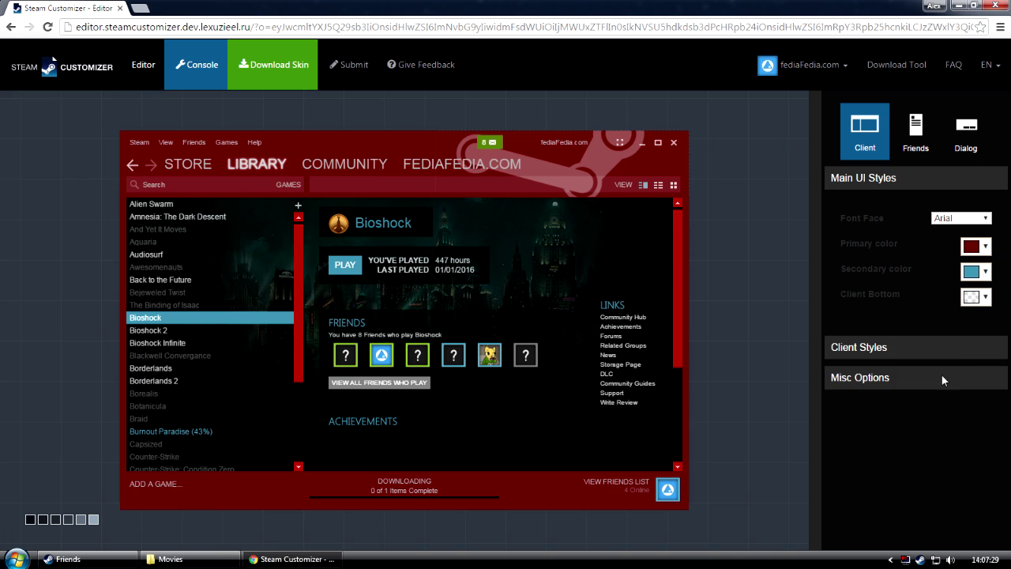
- Set the secondary colour to red #ab0e0e
click(975, 273)
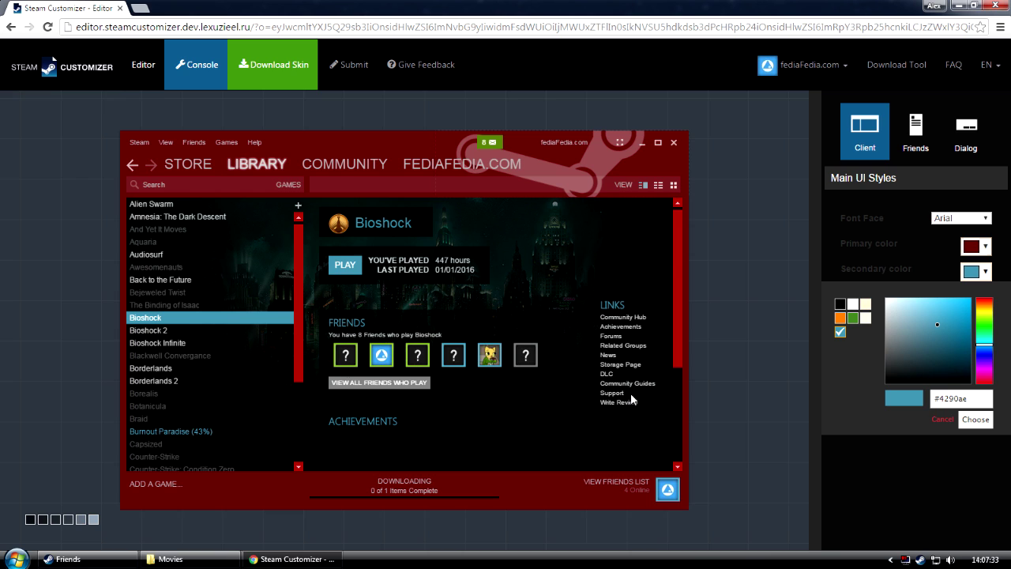
click(986, 342)
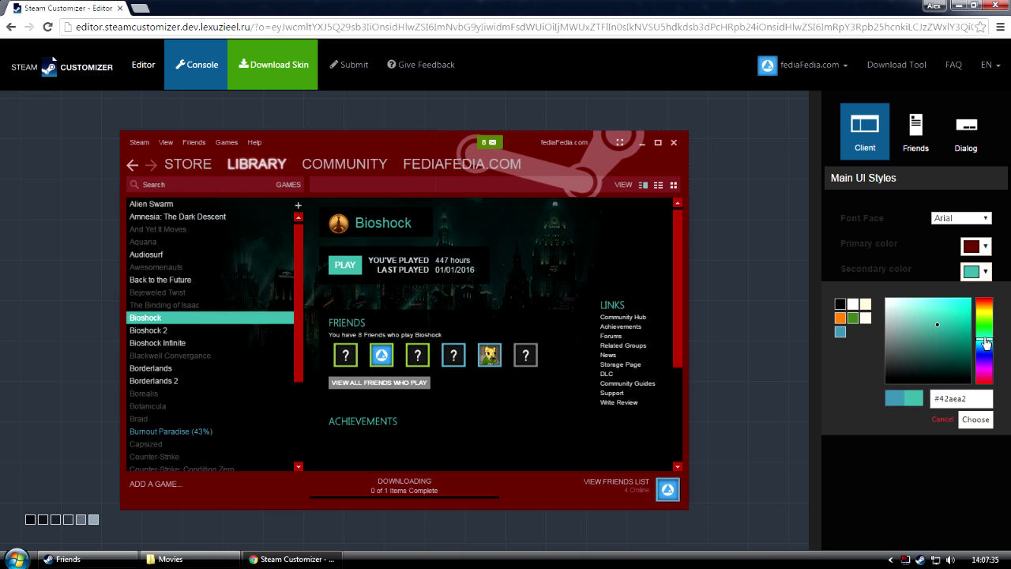
drag(986, 342, 985, 301)
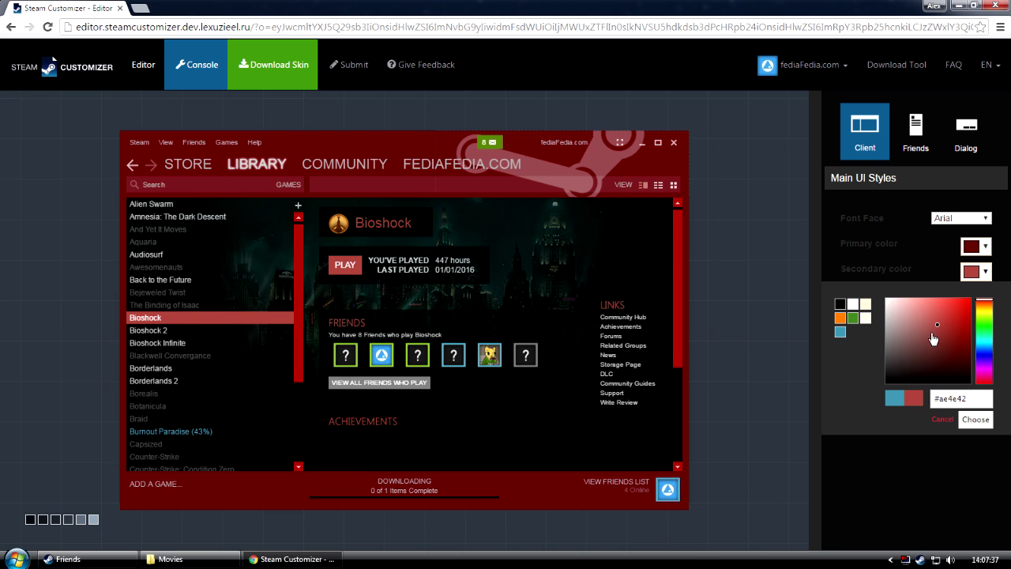
mouse_move(933, 338)
mouse_down()
mouse_move(950, 324)
mouse_move(985, 360)
mouse_move(985, 383)
mouse_up()
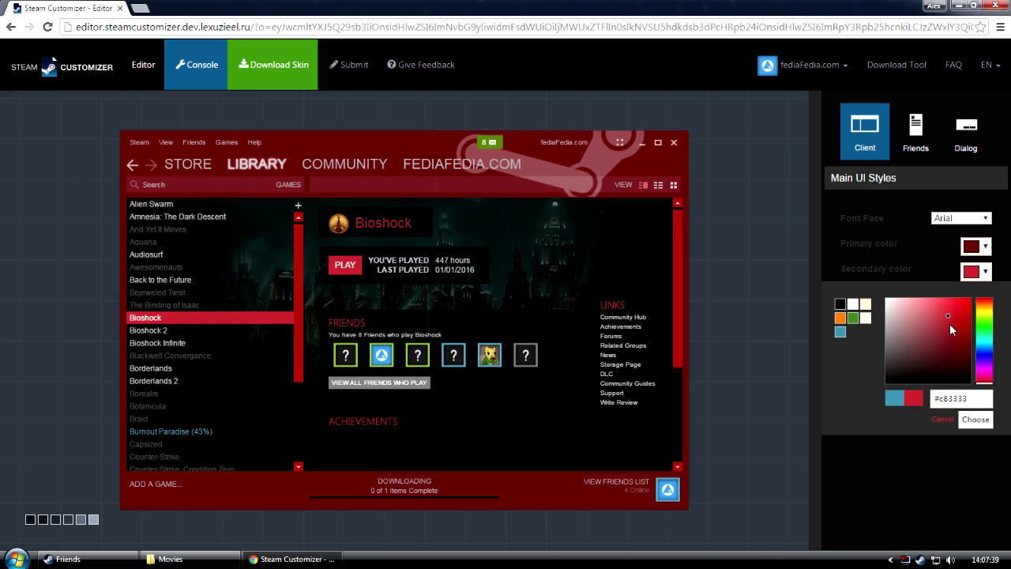
mouse_move(950, 324)
mouse_down()
mouse_move(955, 316)
mouse_move(963, 325)
mouse_up()
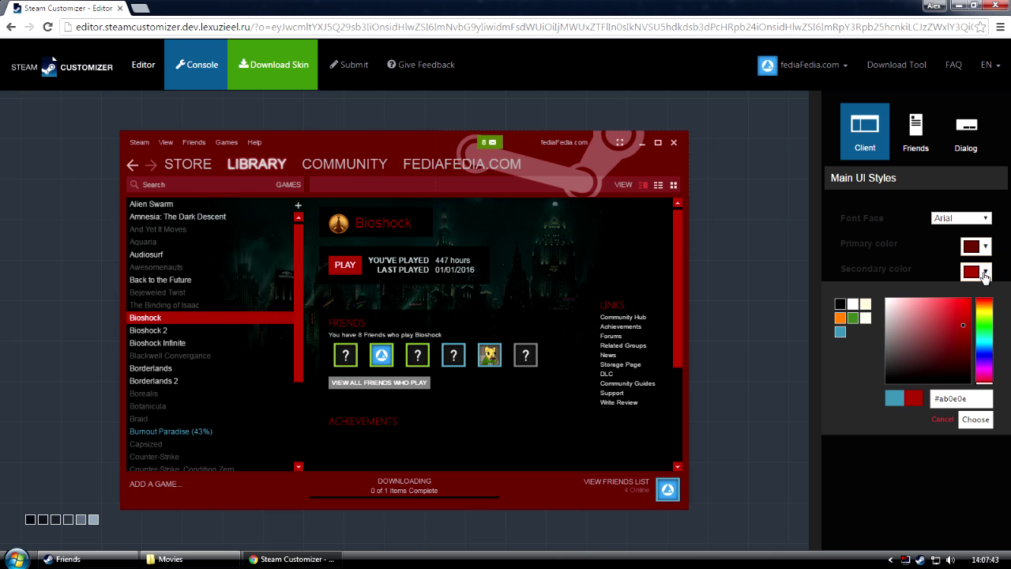
click(985, 273)
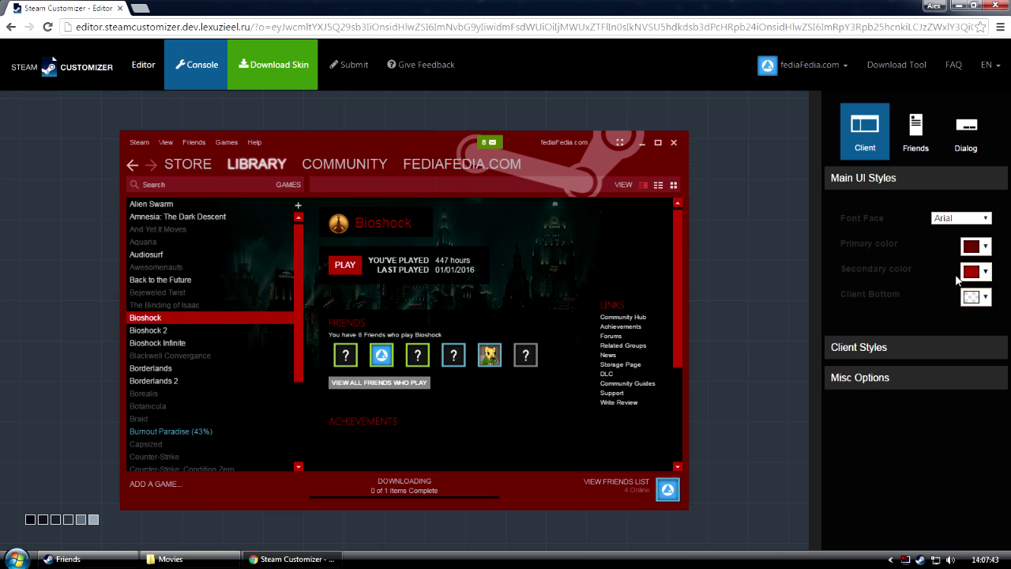
- Expand Client Styles and turn the navigation glow off
click(892, 345)
scroll(905, 304, down, 2)
scroll(906, 308, down, 1)
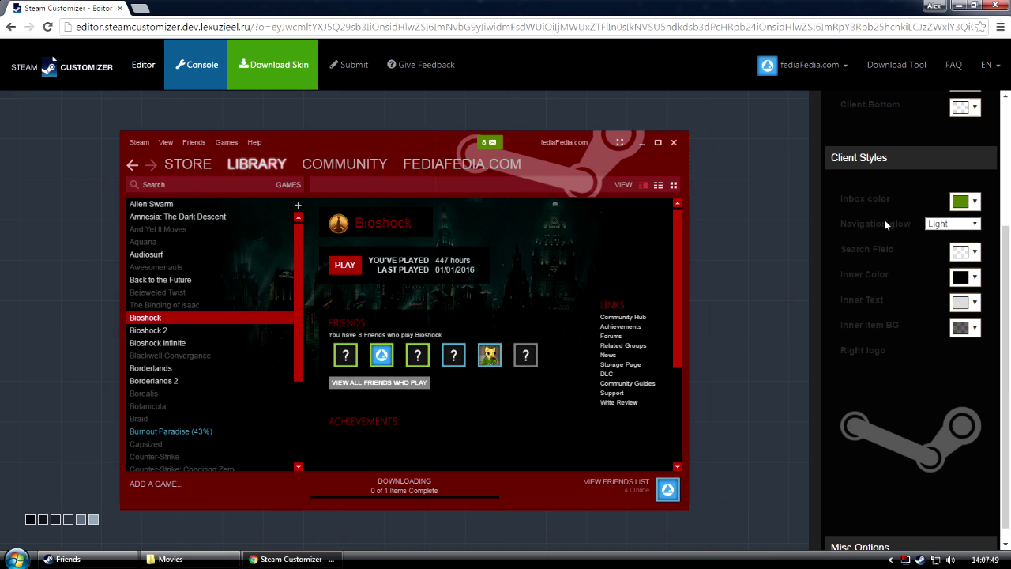
click(952, 224)
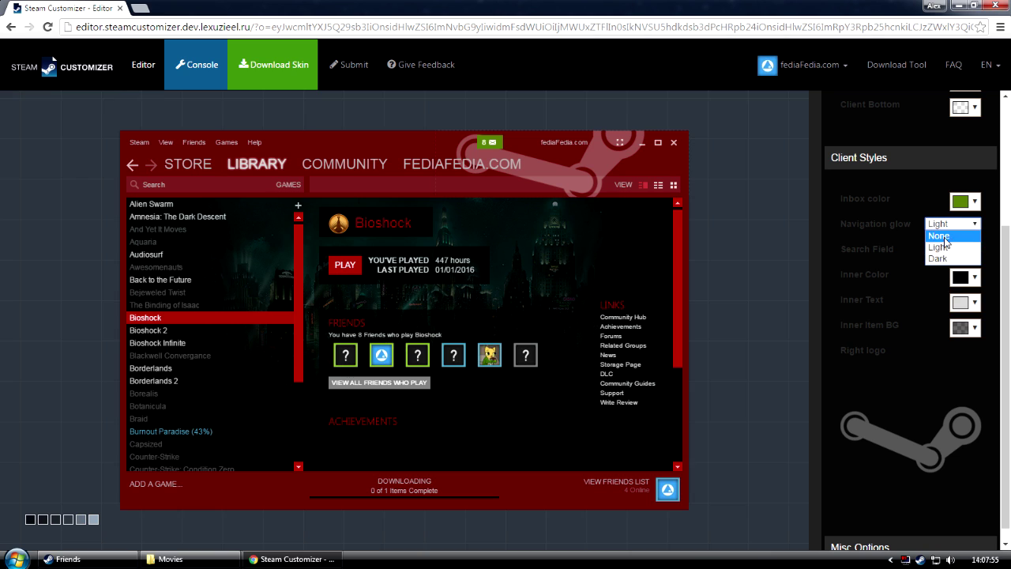
click(936, 236)
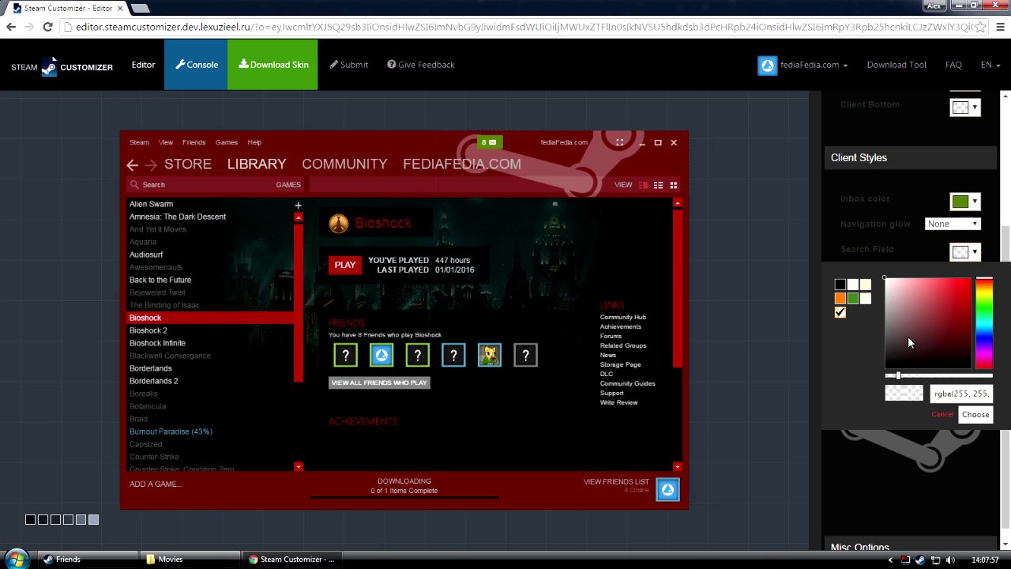
- Make the search field colour a transparent white
click(930, 317)
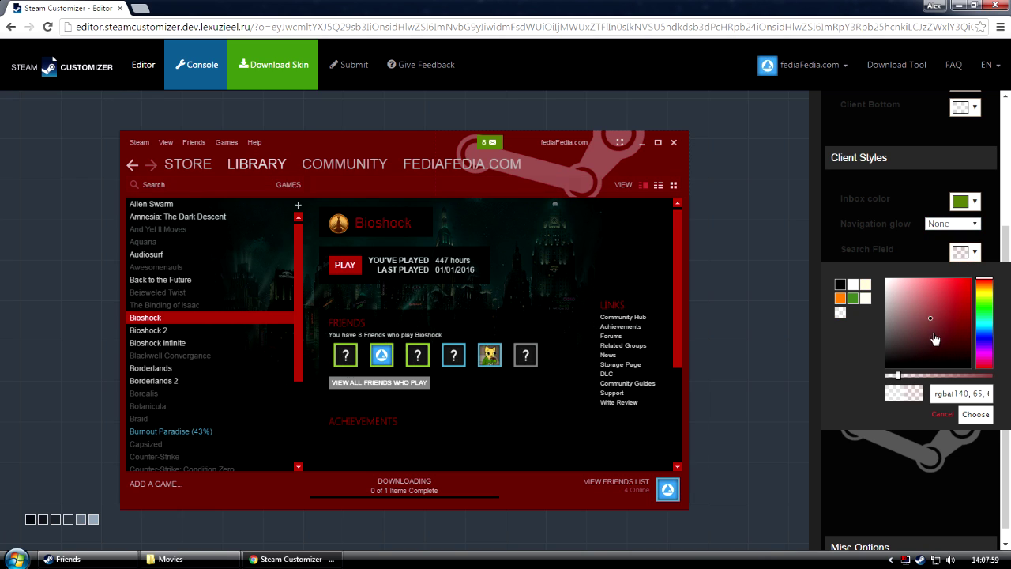
drag(935, 339, 885, 278)
mouse_move(898, 376)
mouse_down()
mouse_move(990, 376)
mouse_move(869, 387)
mouse_up()
click(972, 255)
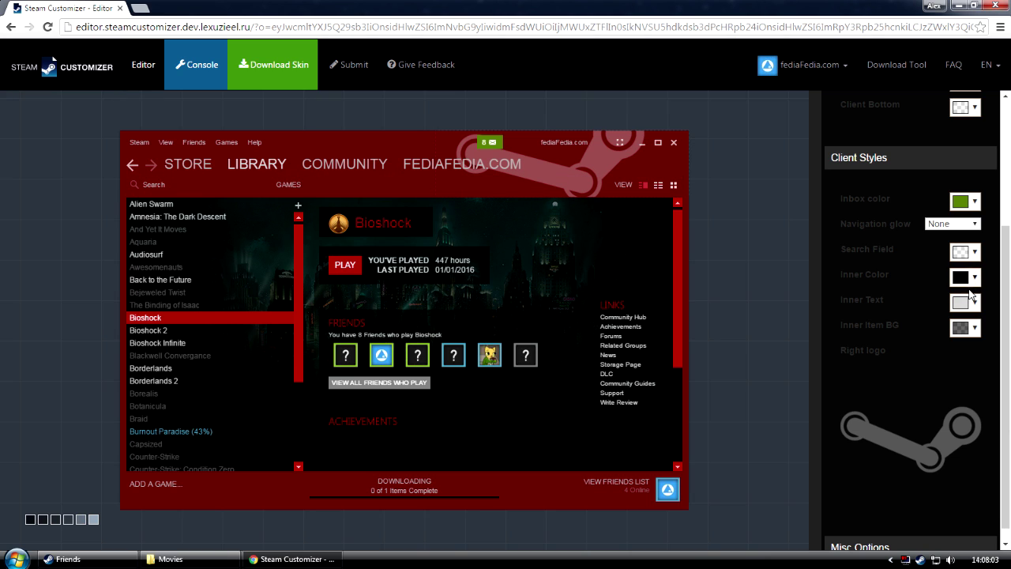
- Keep the inner panel black and make the Inner Item BG fully transparent, rgba(0, 0, 0, 0)
click(965, 278)
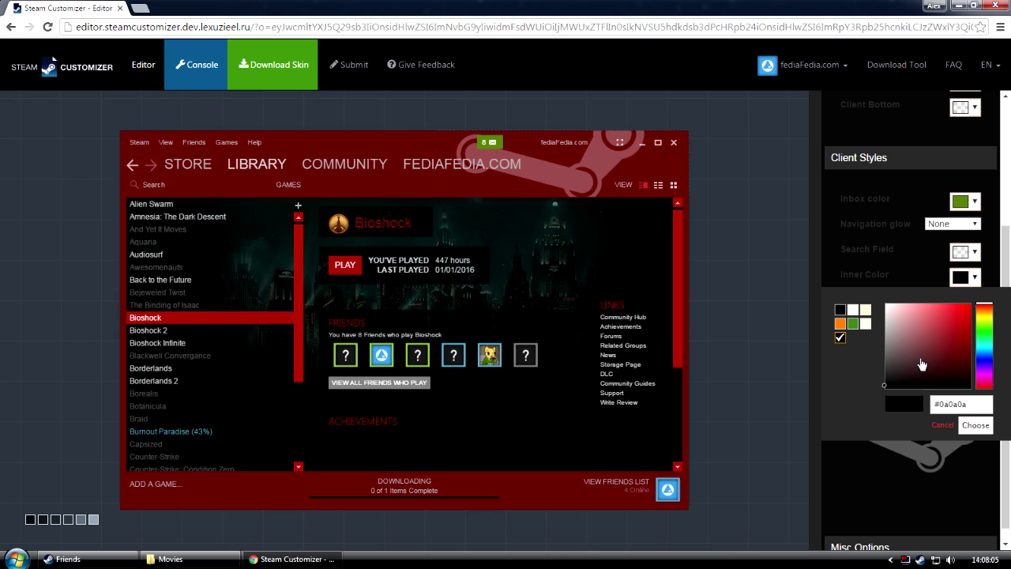
mouse_move(921, 364)
mouse_down()
mouse_move(886, 278)
mouse_move(903, 334)
mouse_move(929, 364)
mouse_move(881, 389)
mouse_up()
click(977, 426)
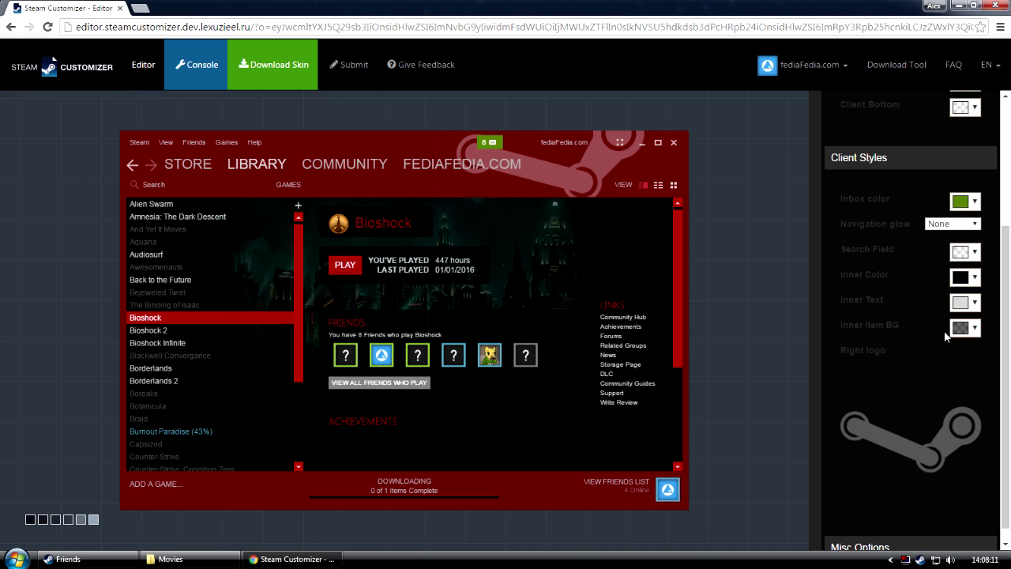
click(964, 331)
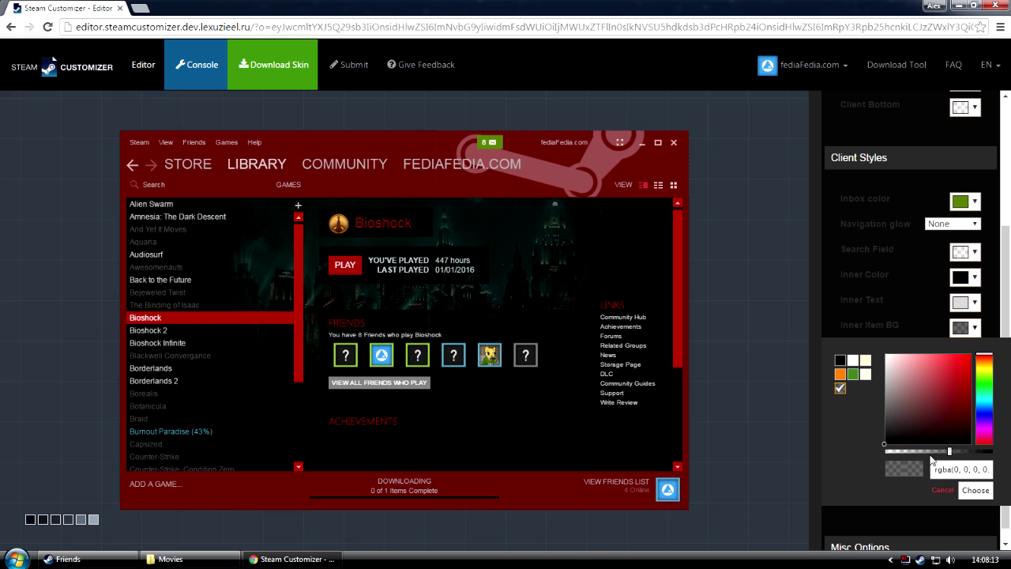
drag(950, 454, 876, 464)
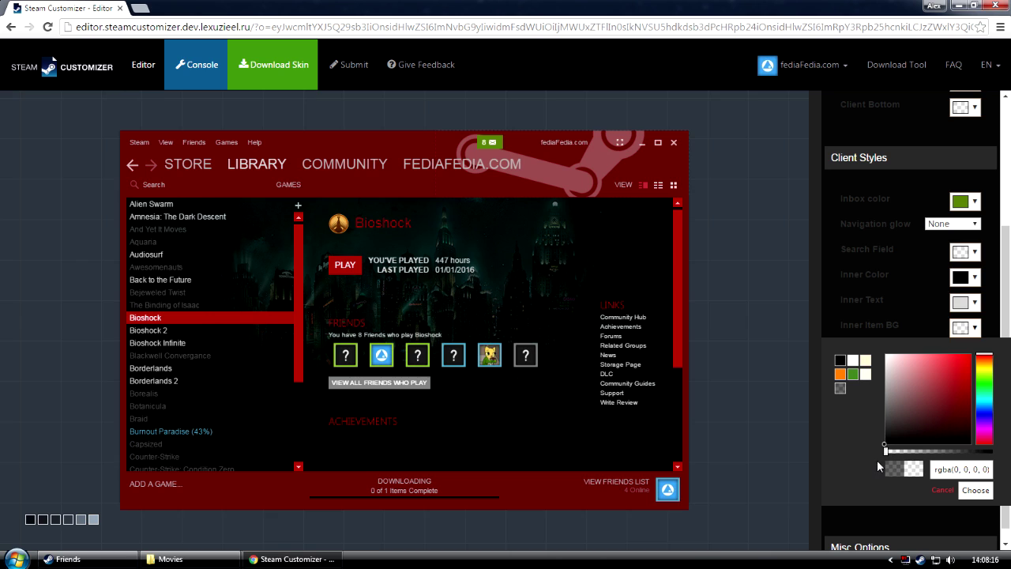
click(973, 331)
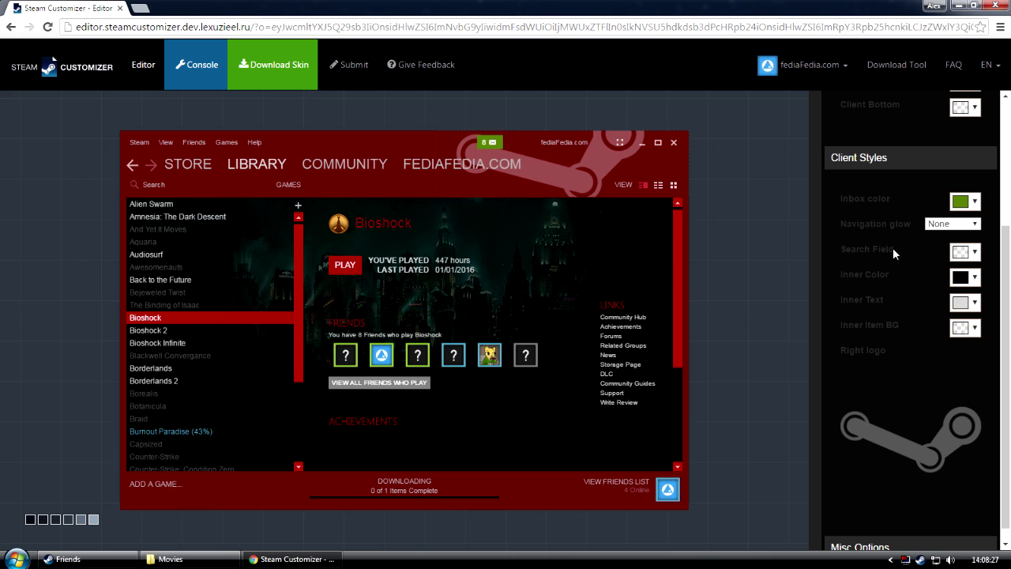
- Upload deadpool_face_icon png as the skin's right logo
mouse_move(893, 442)
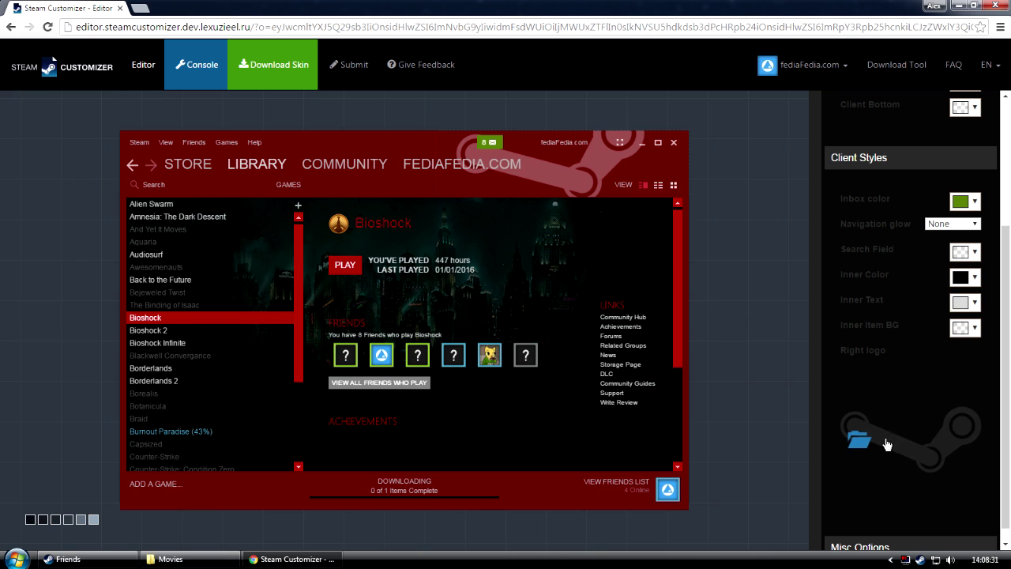
click(861, 440)
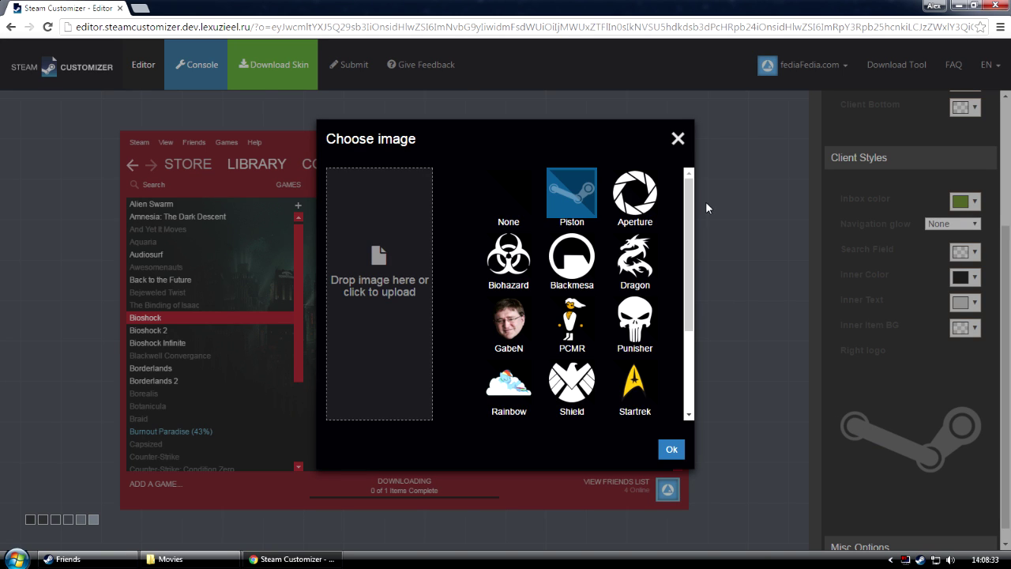
scroll(688, 237, down, 3)
scroll(689, 237, up, 3)
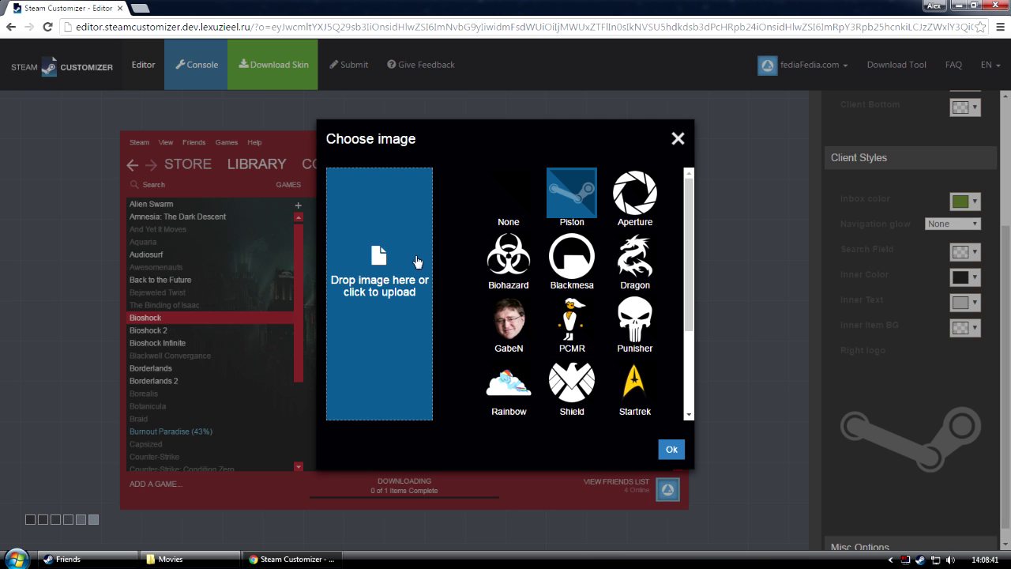
click(390, 246)
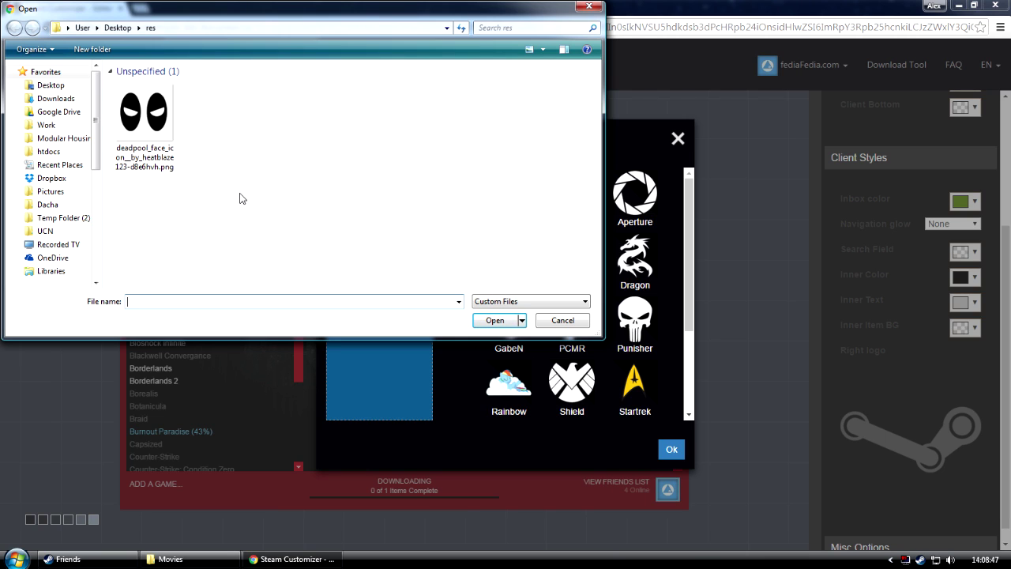
click(170, 119)
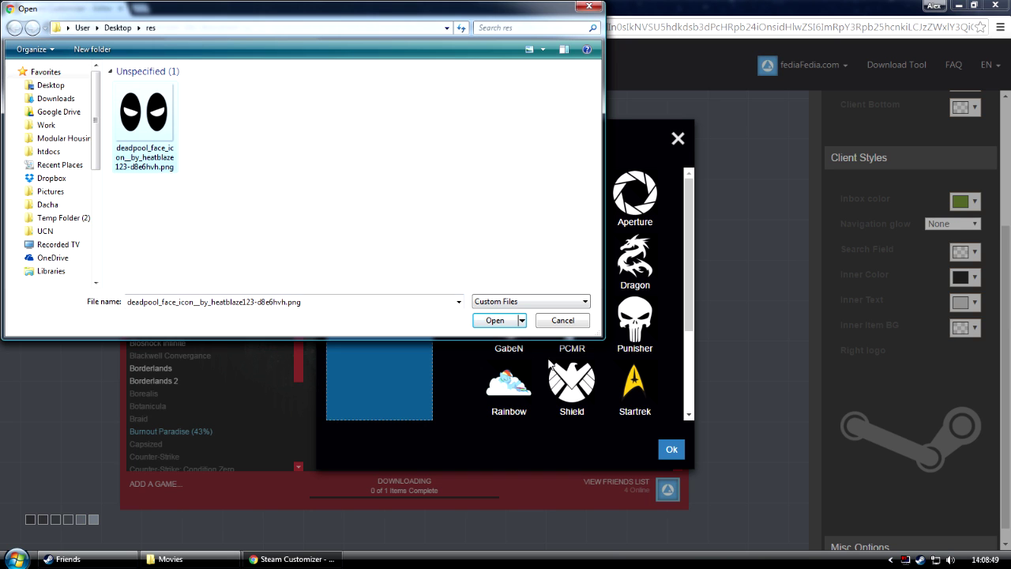
click(489, 323)
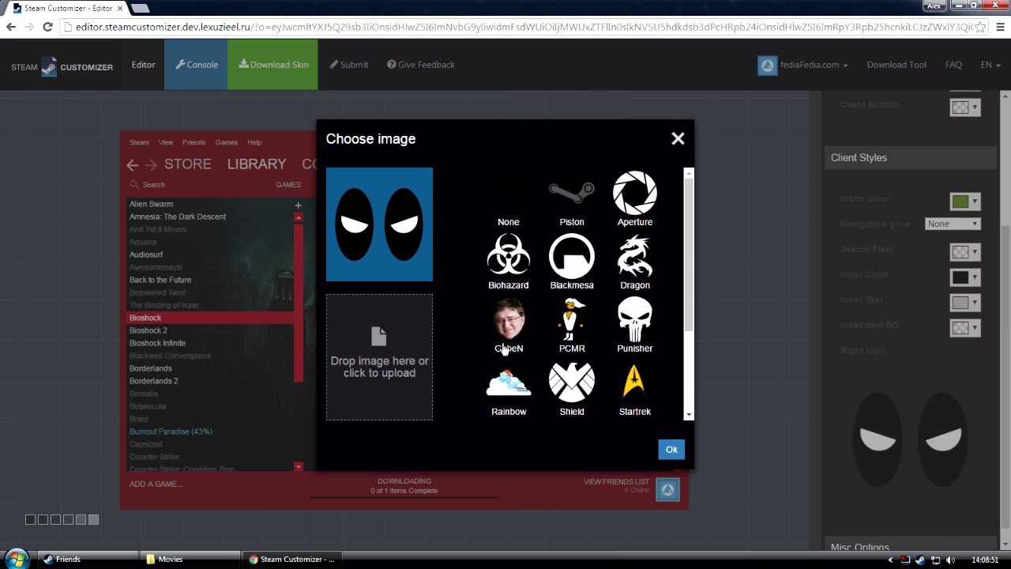
click(672, 449)
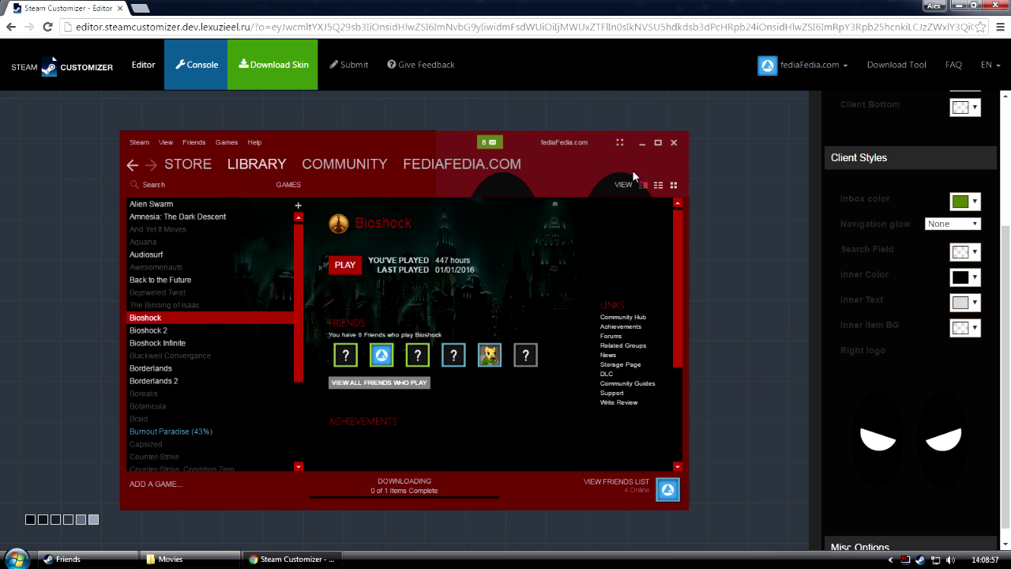
- Move the eyes logo over the header and shrink it in the preview
click(608, 184)
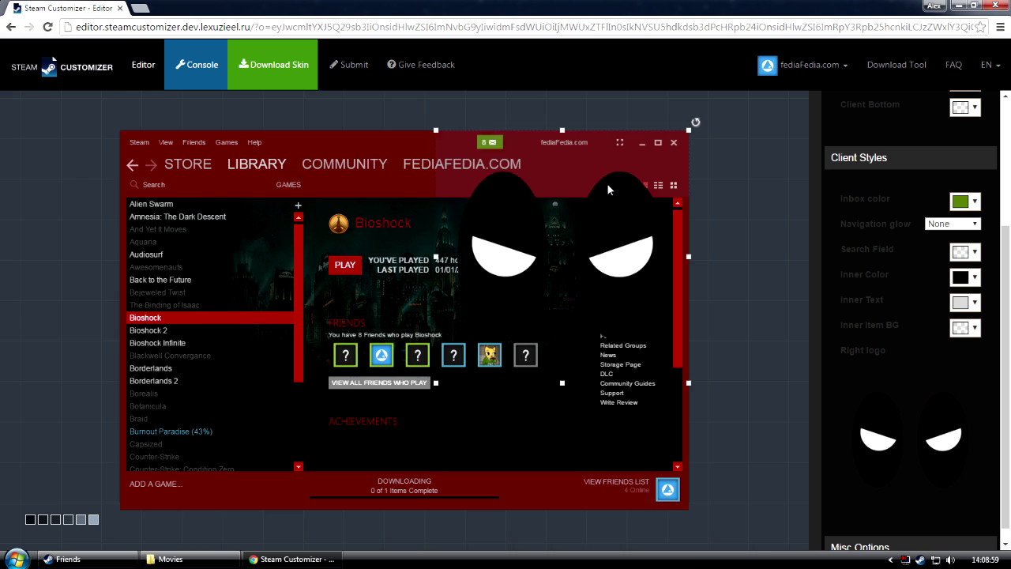
drag(639, 318, 625, 251)
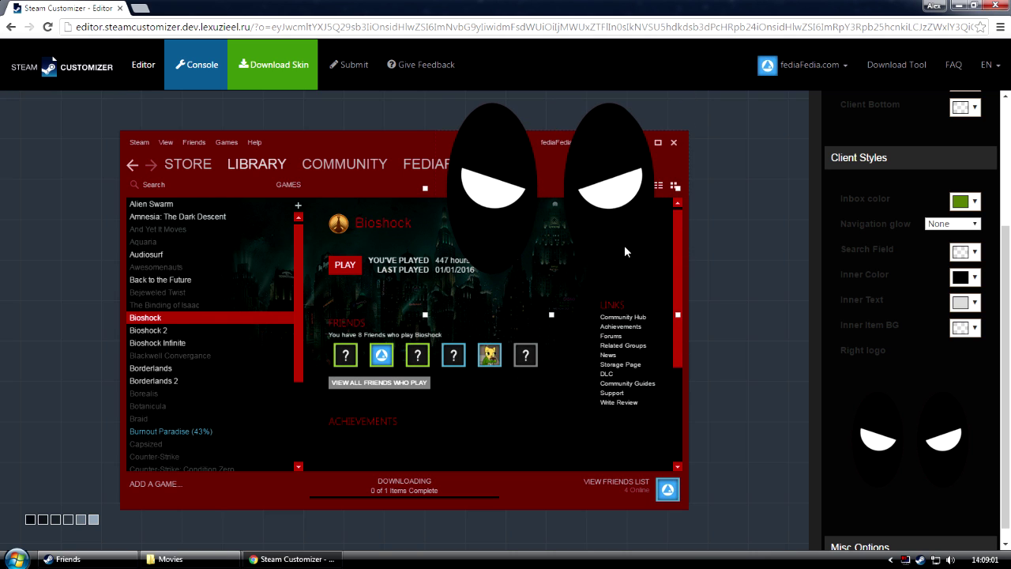
click(731, 316)
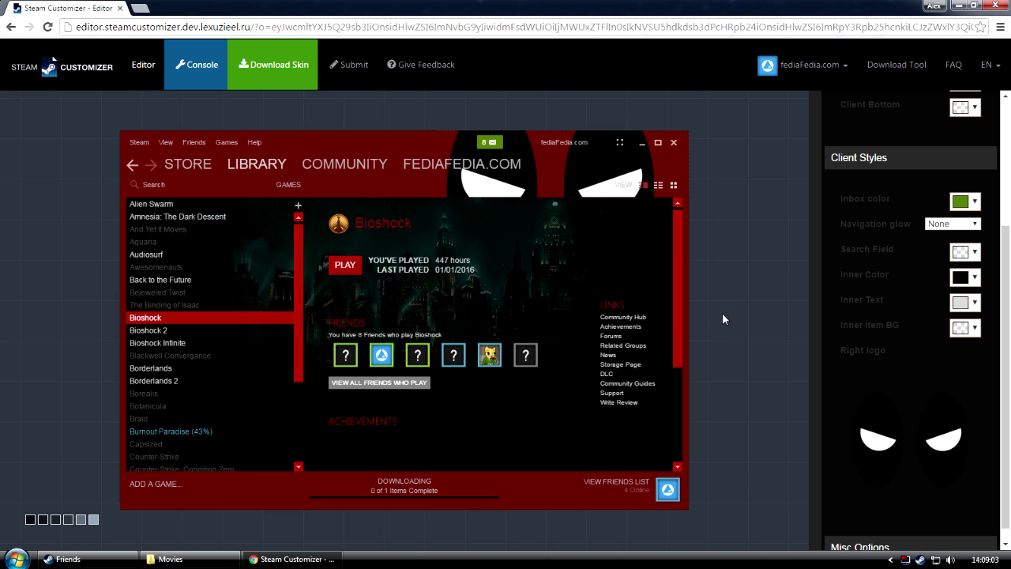
click(617, 198)
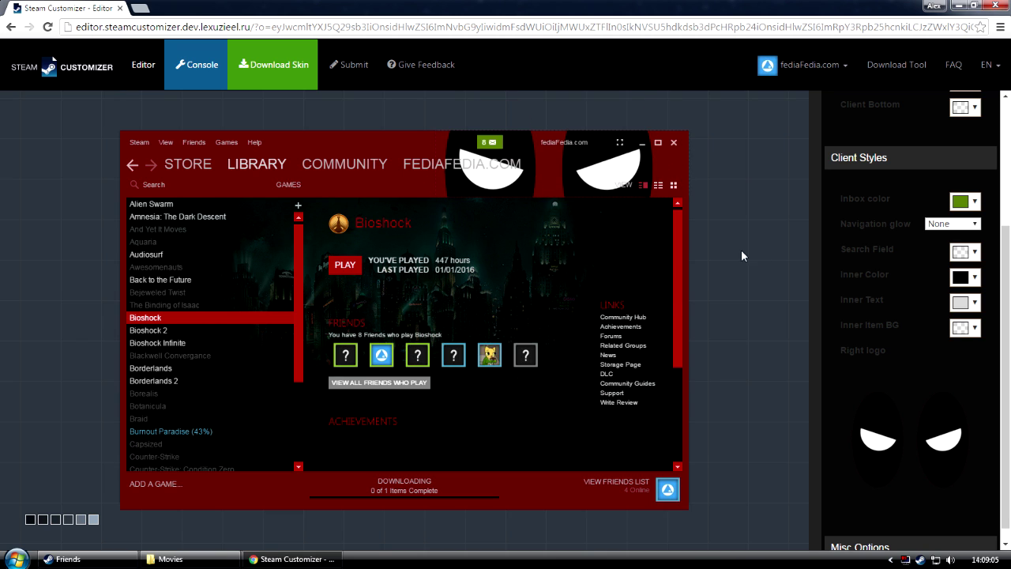
drag(619, 198, 621, 262)
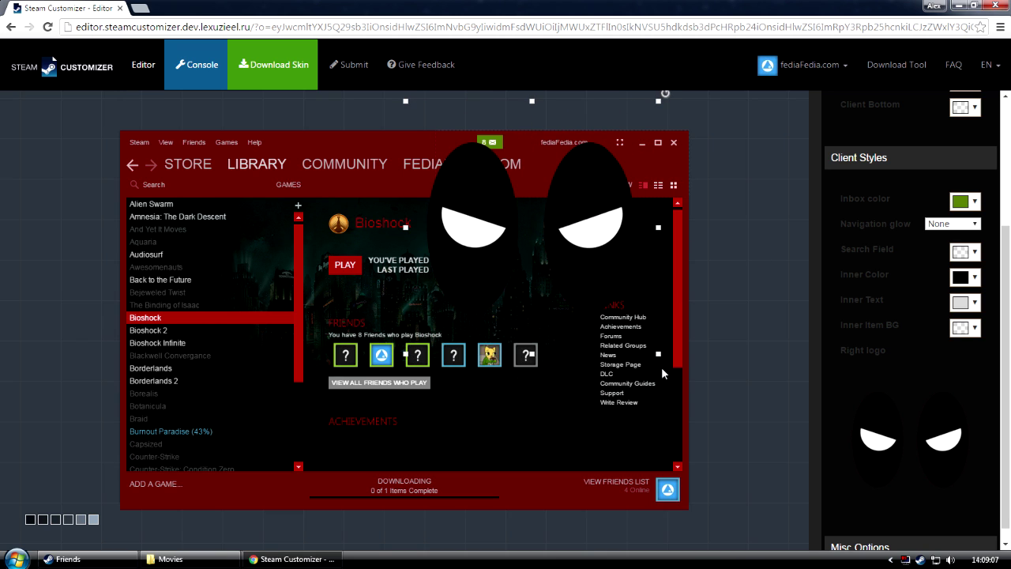
drag(654, 350, 616, 85)
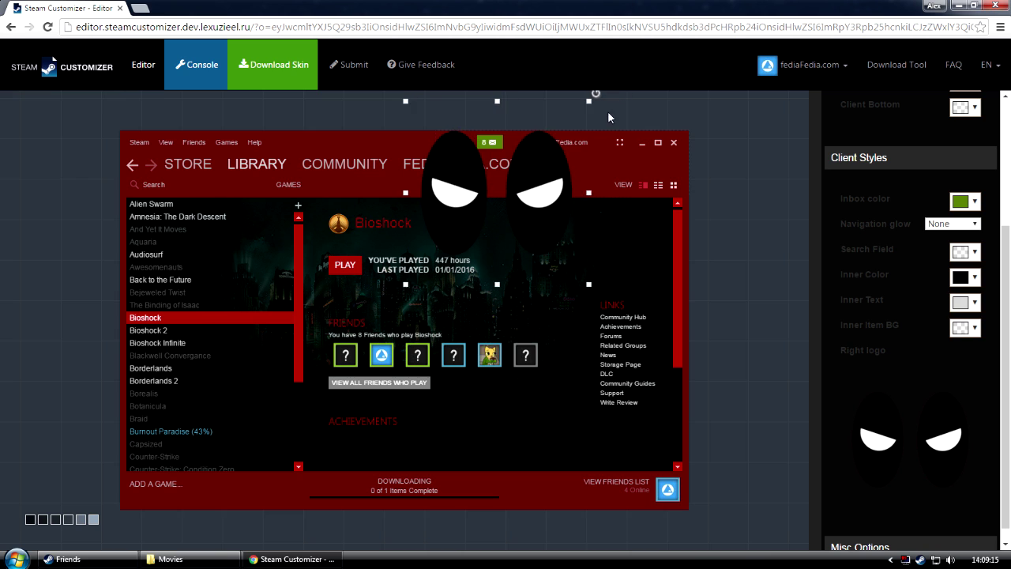
- Shift the eyes logo up and right to settle it at the header's top right
click(547, 192)
drag(547, 192, 600, 155)
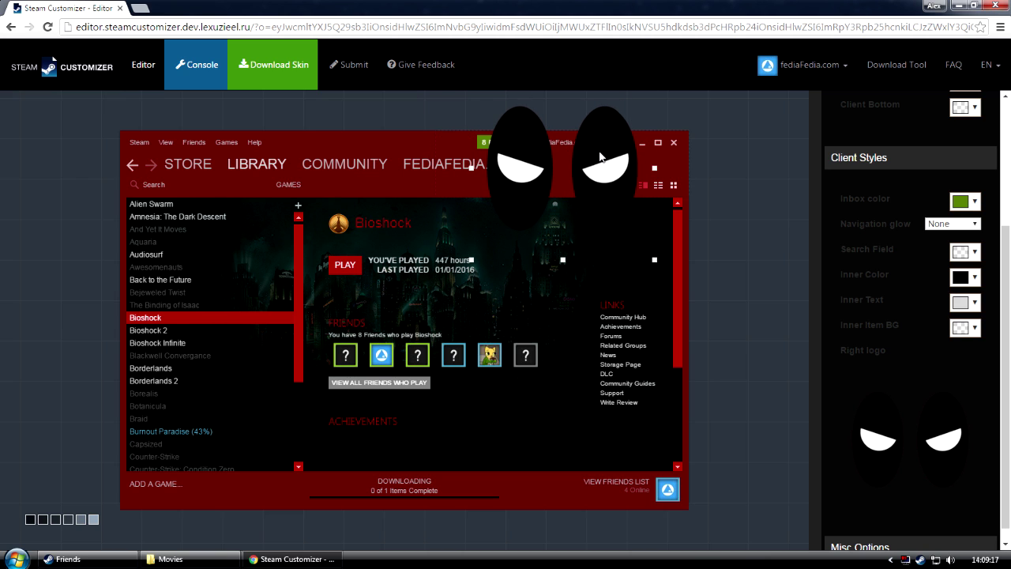
click(757, 191)
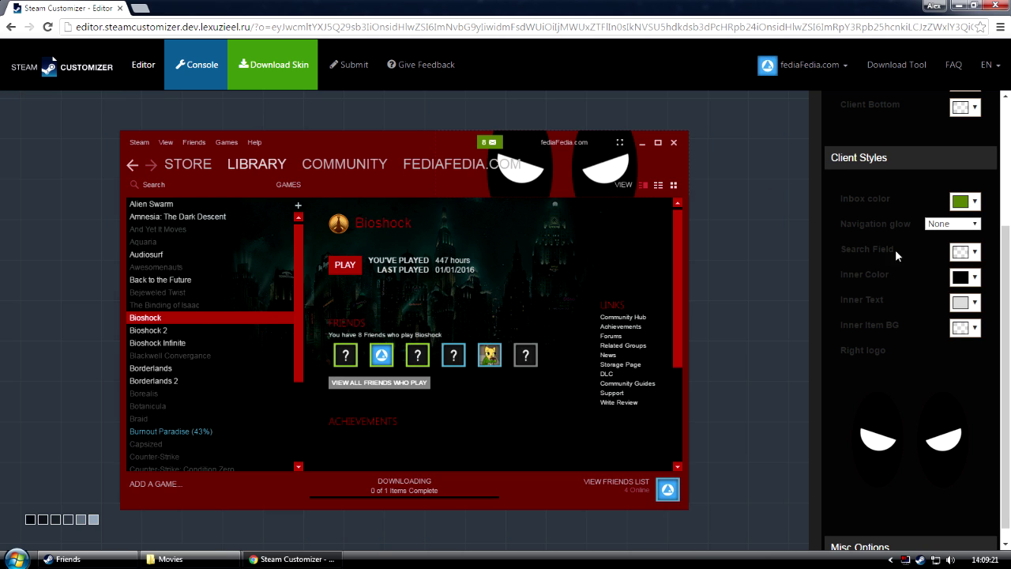
scroll(895, 250, down, 1)
mouse_move(907, 373)
scroll(900, 372, up, 3)
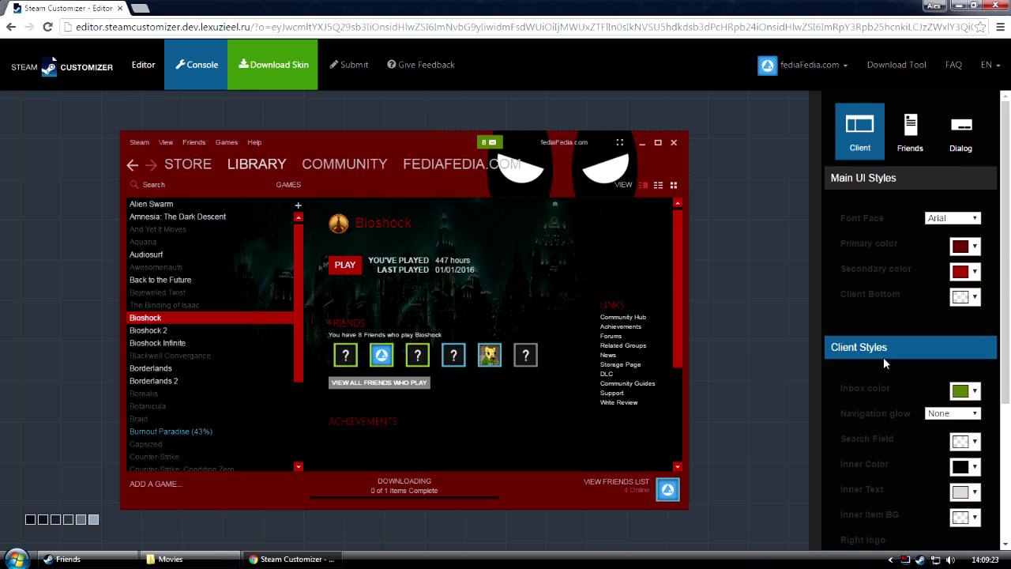
- Collapse Client Styles and download the skin as an Enhanced Steam .stskin file
click(883, 357)
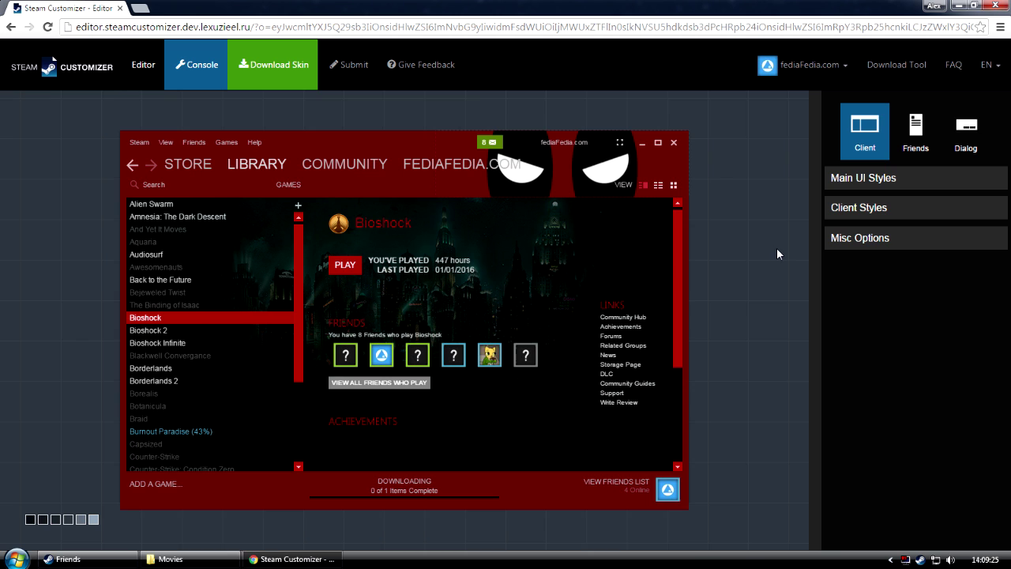
click(278, 70)
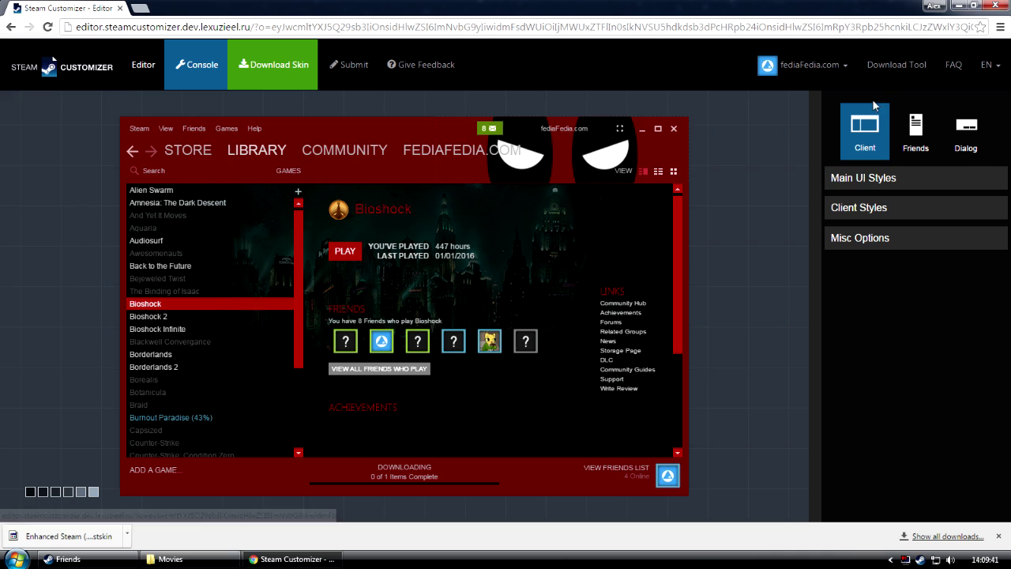
- Download the tool's setup.exe (Download 1.0, 2 MB) and keep it despite Chrome's warning
middle_click(903, 66)
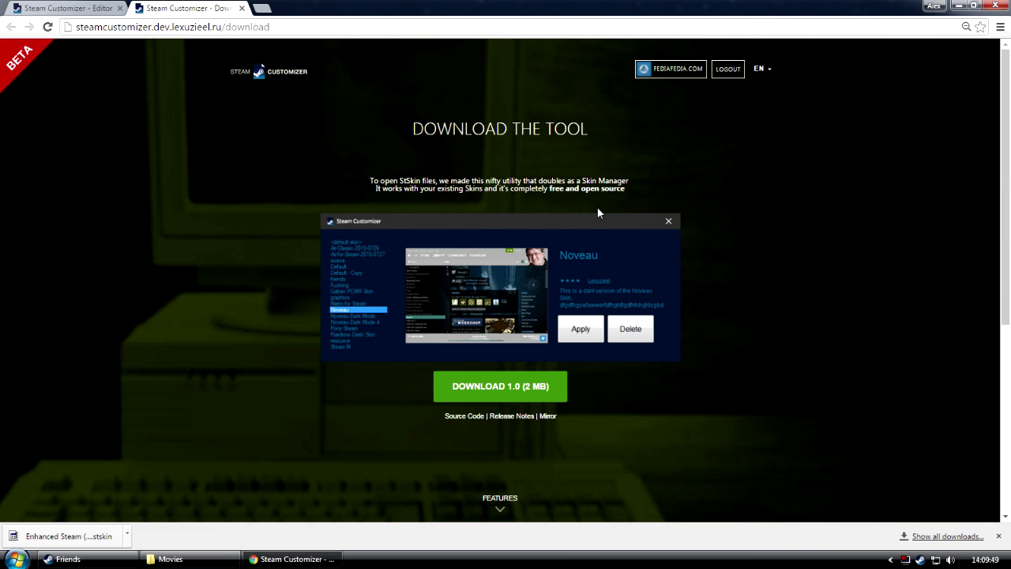
click(494, 389)
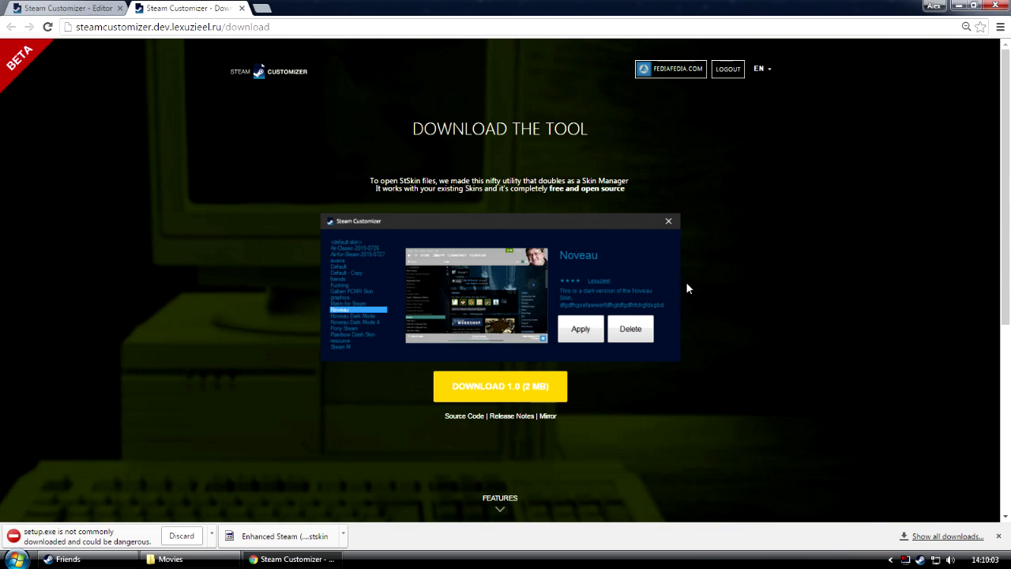
click(212, 537)
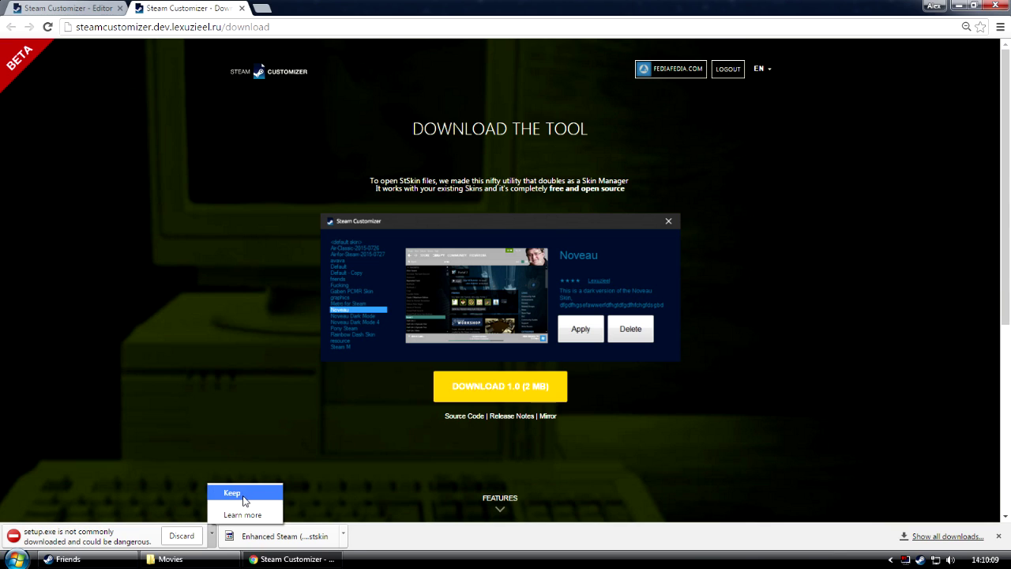
click(242, 500)
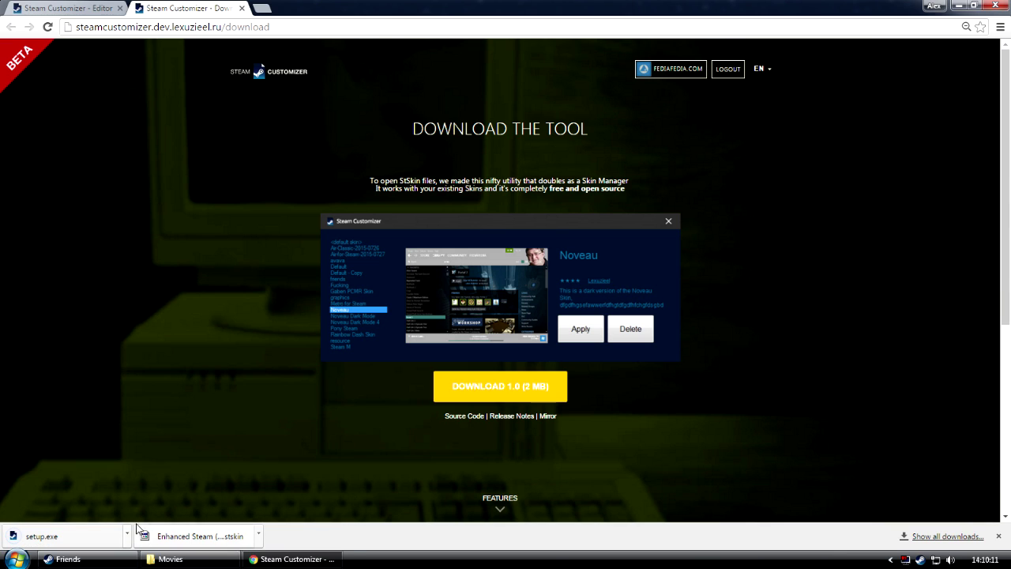
- Run setup.exe past the security warning, accept the licence, and finish installing Steam Customizer
click(62, 537)
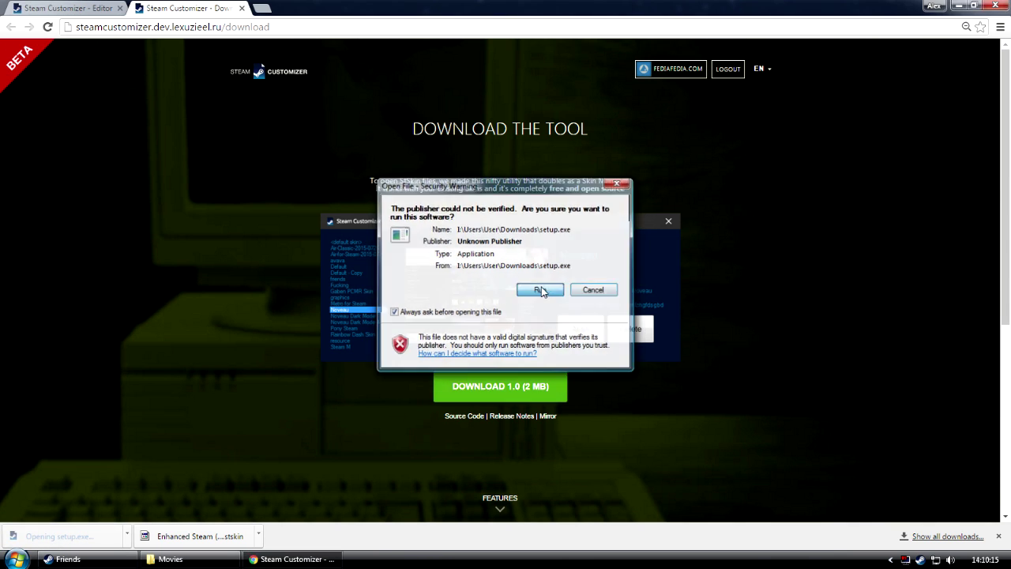
click(540, 290)
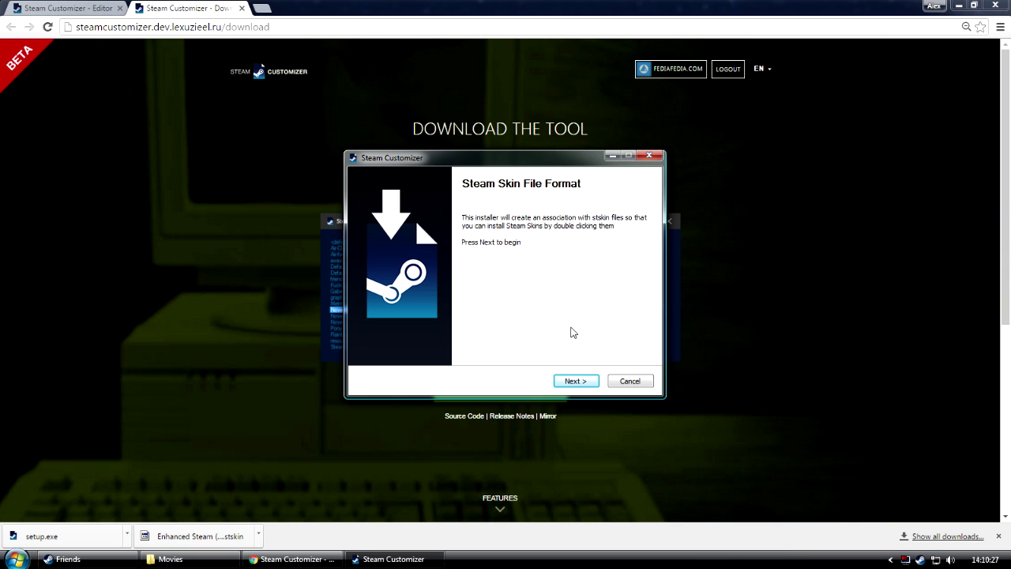
click(582, 385)
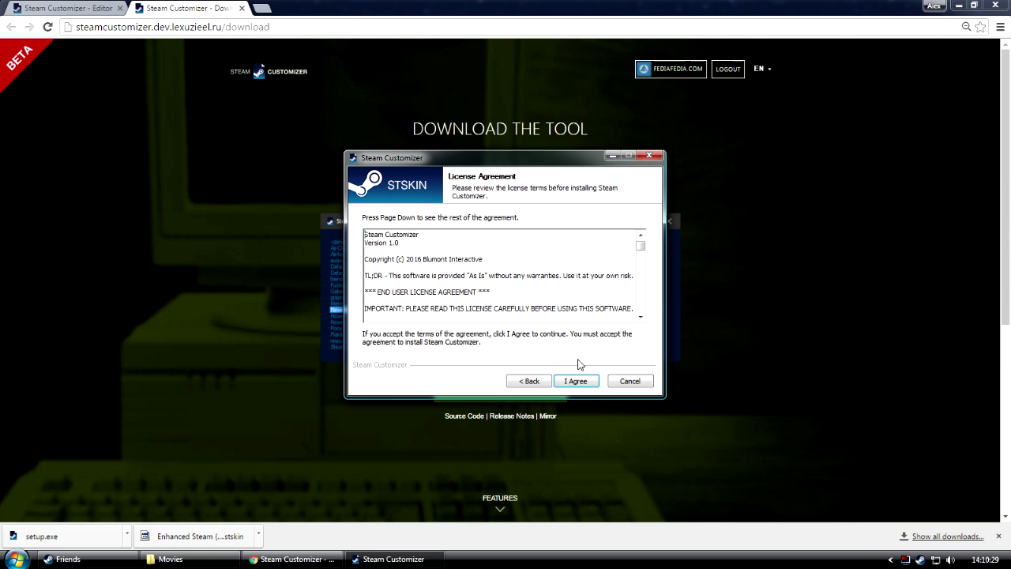
click(578, 380)
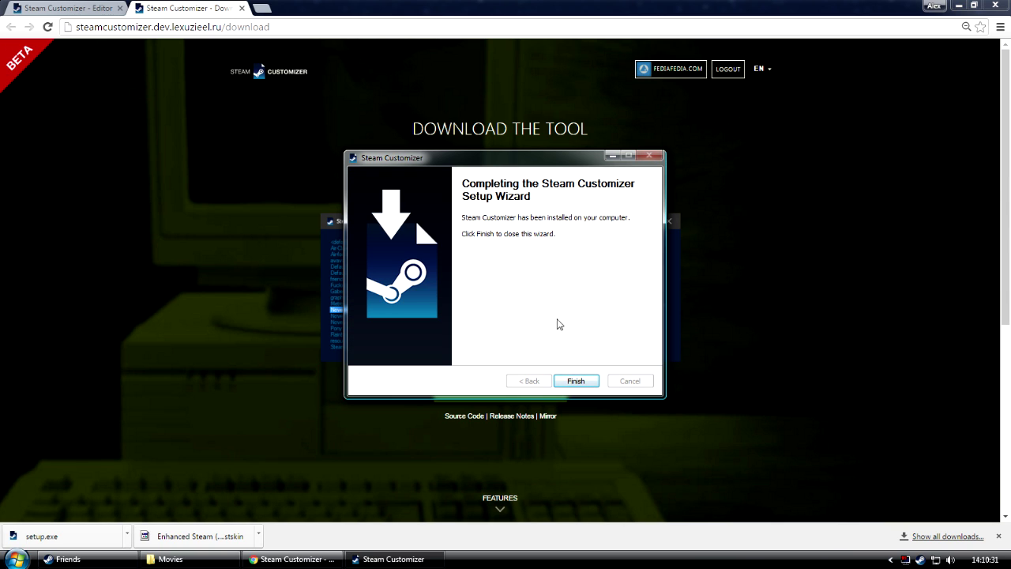
click(579, 382)
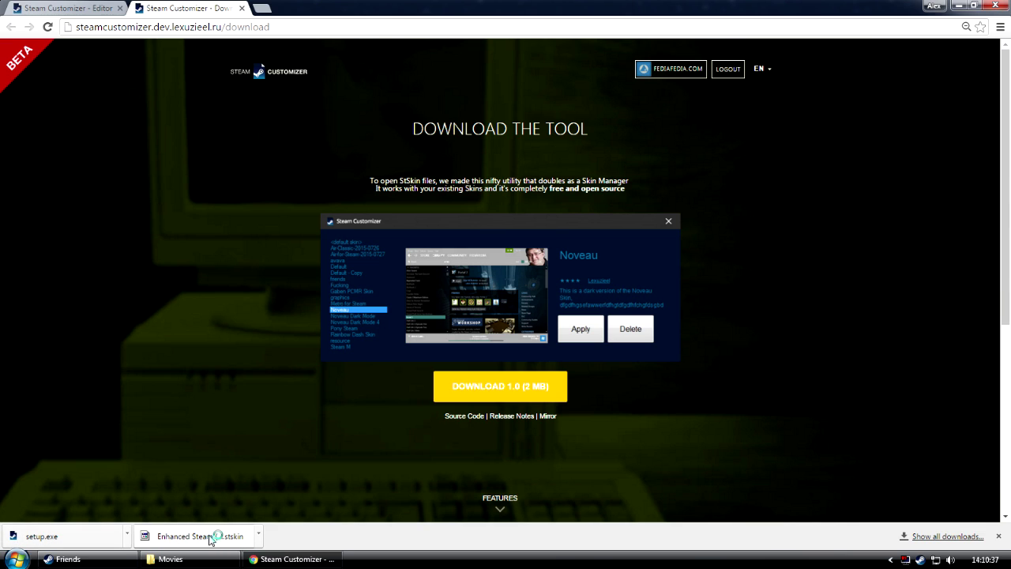
- Open the downloaded Enhanced Steam .stskin file and minimize Chrome while Steam relaunches
click(172, 541)
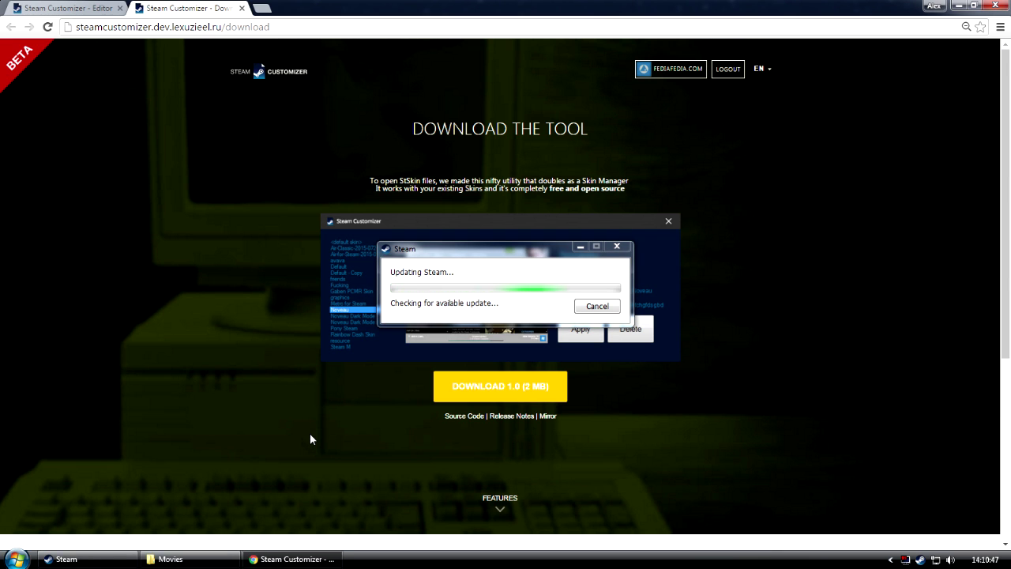
click(290, 558)
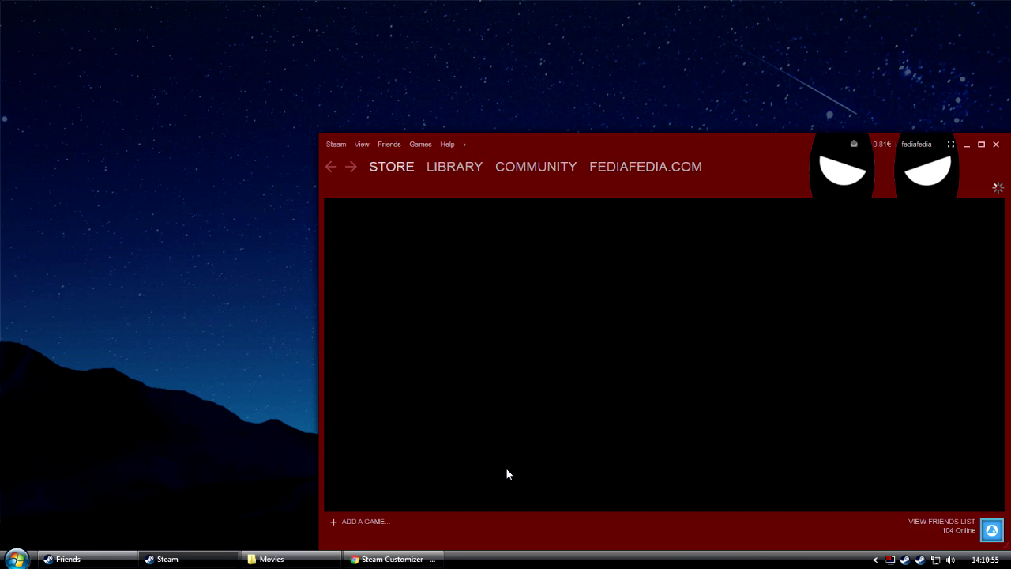
- Reposition the Steam window, hide Friends, and show Antisquad in the red-skinned games library
drag(787, 182, 594, 84)
click(991, 180)
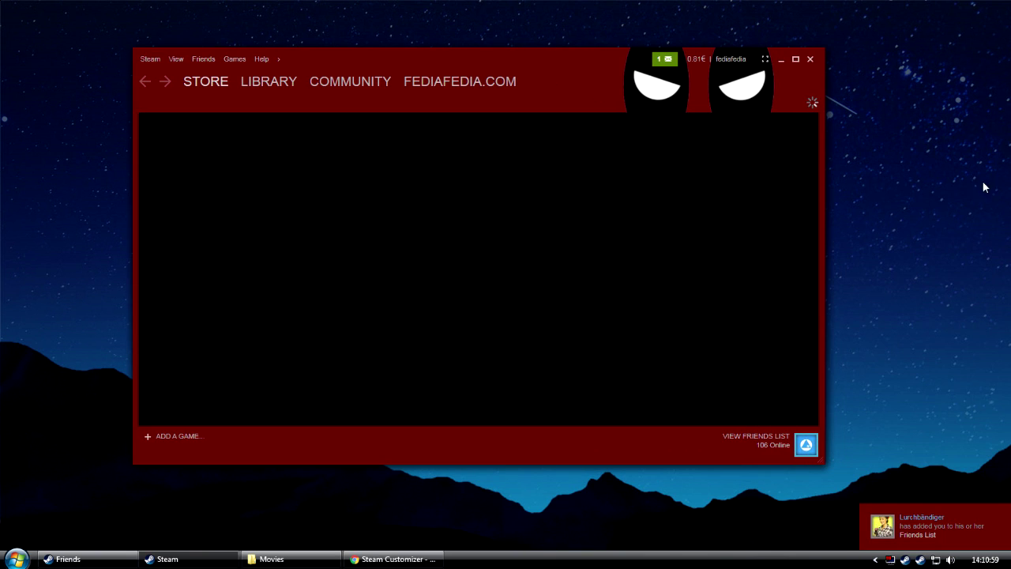
click(267, 98)
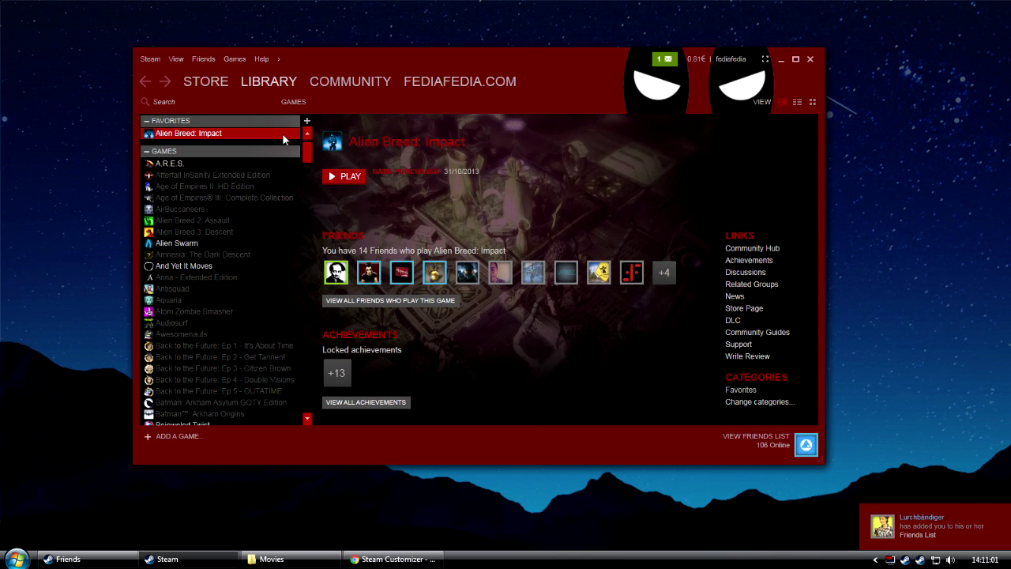
scroll(276, 199, down, 3)
click(272, 183)
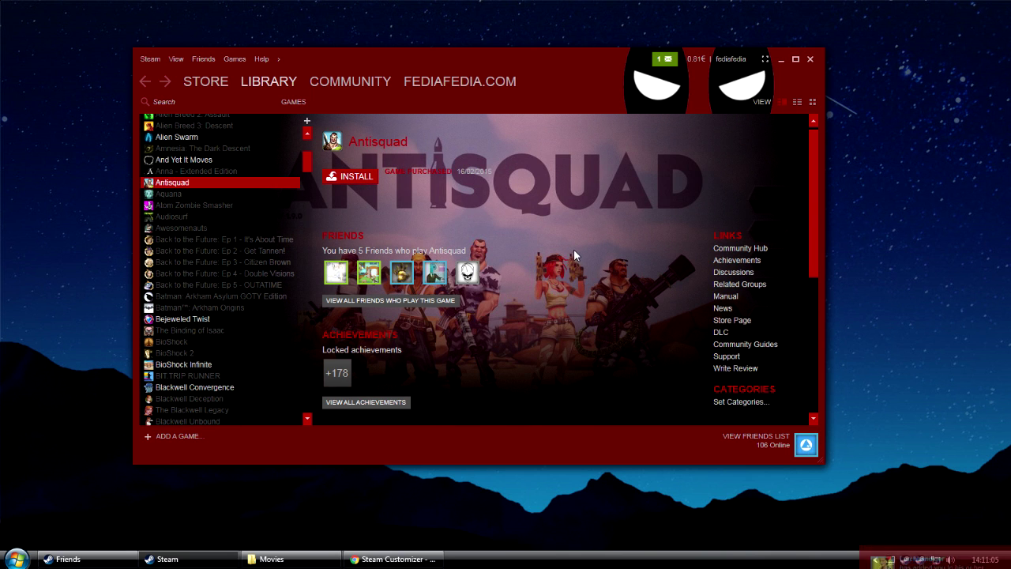
drag(541, 97, 556, 100)
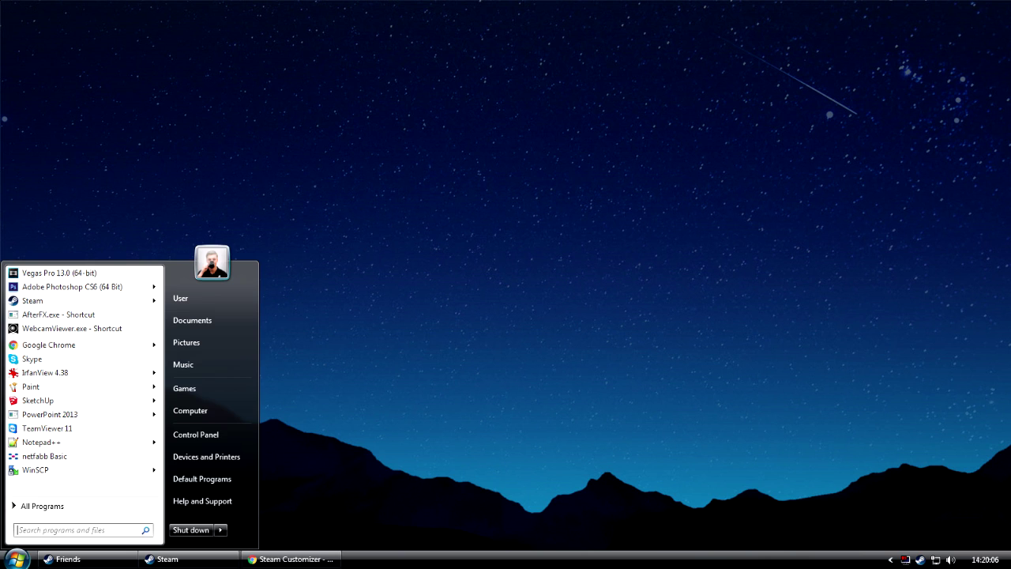
- Launch Skin Manager from a 'skin man' search and preview Enhanced Steam, then the default skin
text(skin)
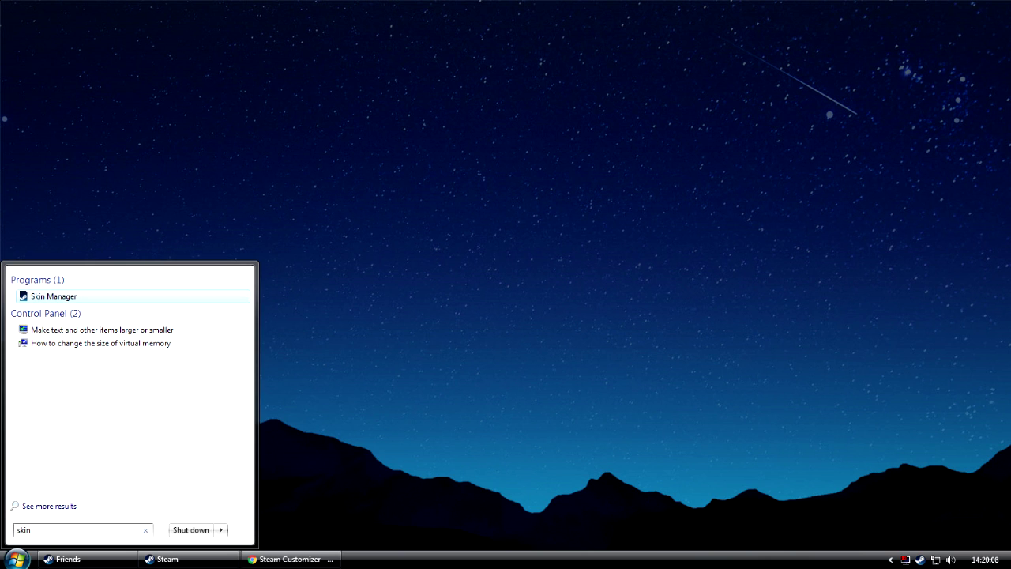
text( man)
key(Return)
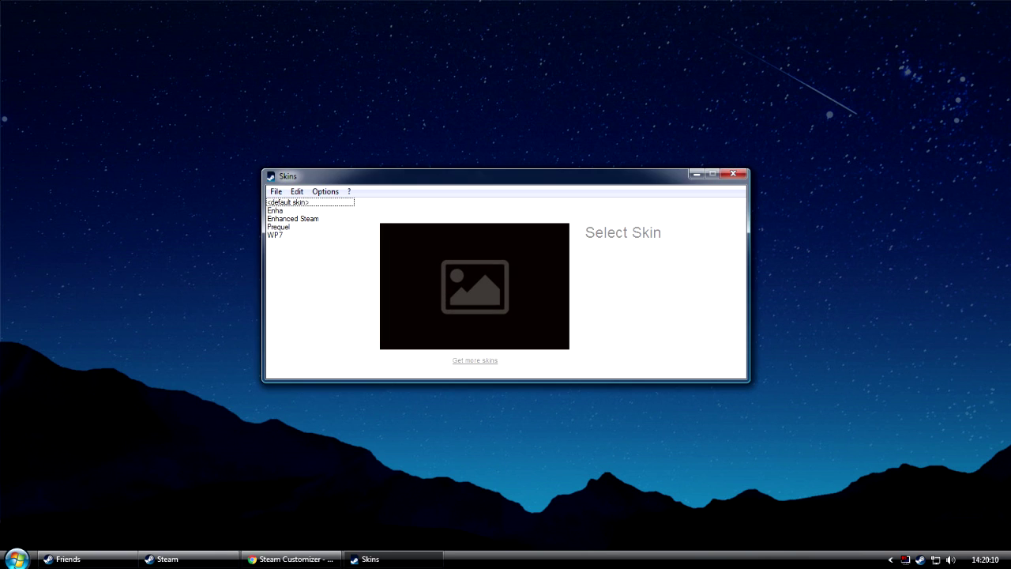
click(308, 218)
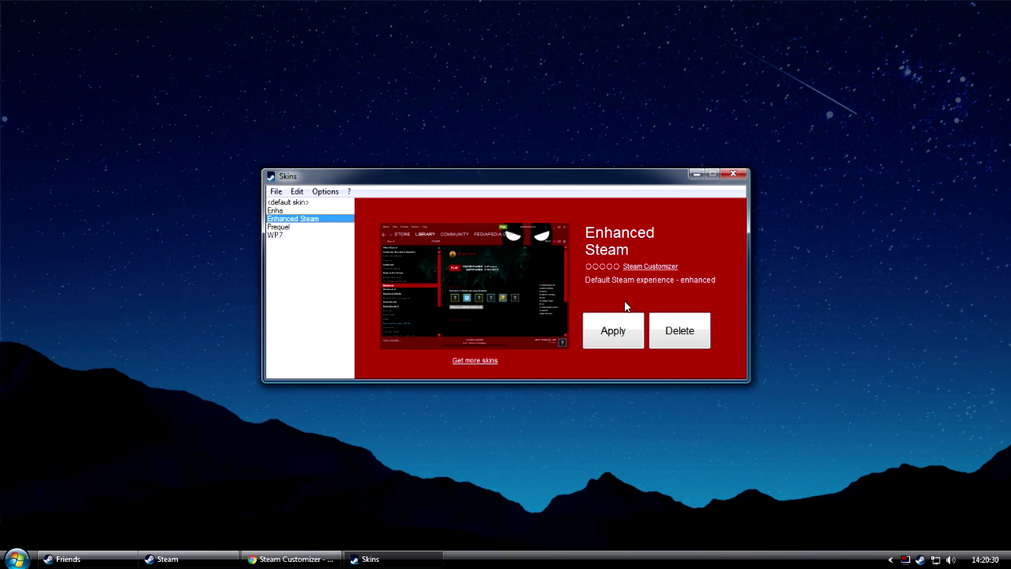
click(318, 203)
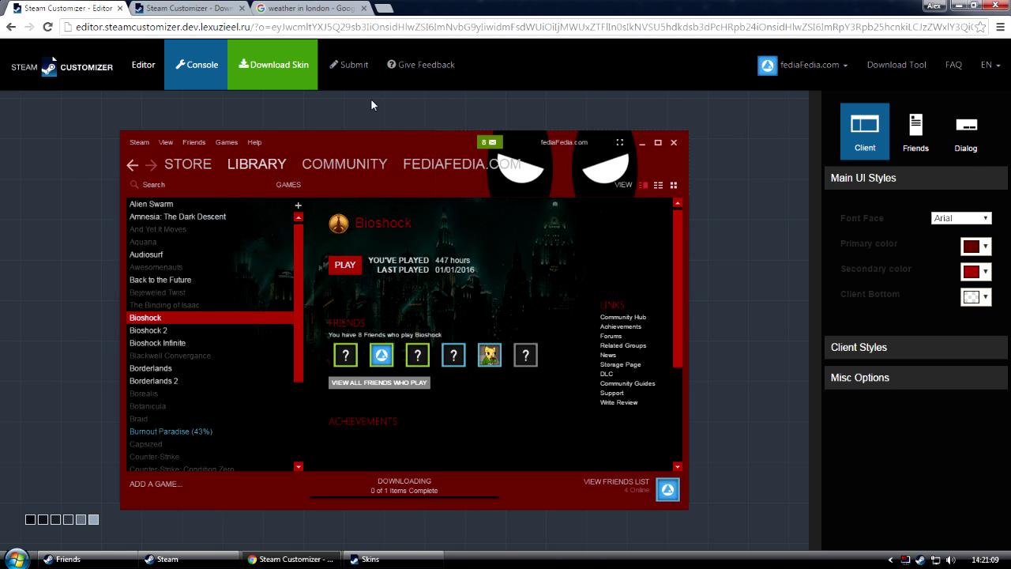
- Submit the skin to the gallery as 'Deadpool' described 'This is my deadpool skin.', then go to the profile
click(350, 67)
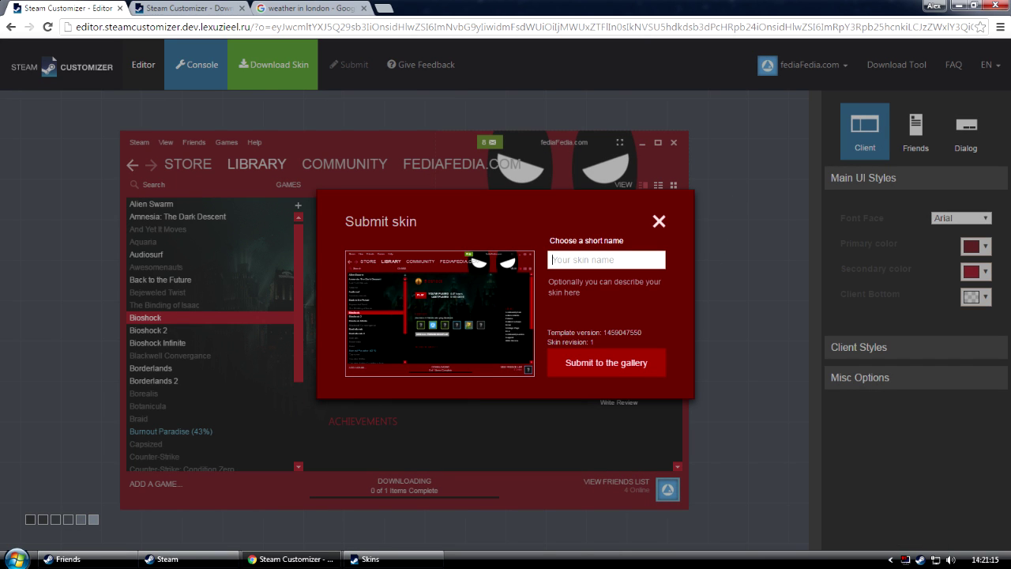
text(Deadpool)
key(Tab)
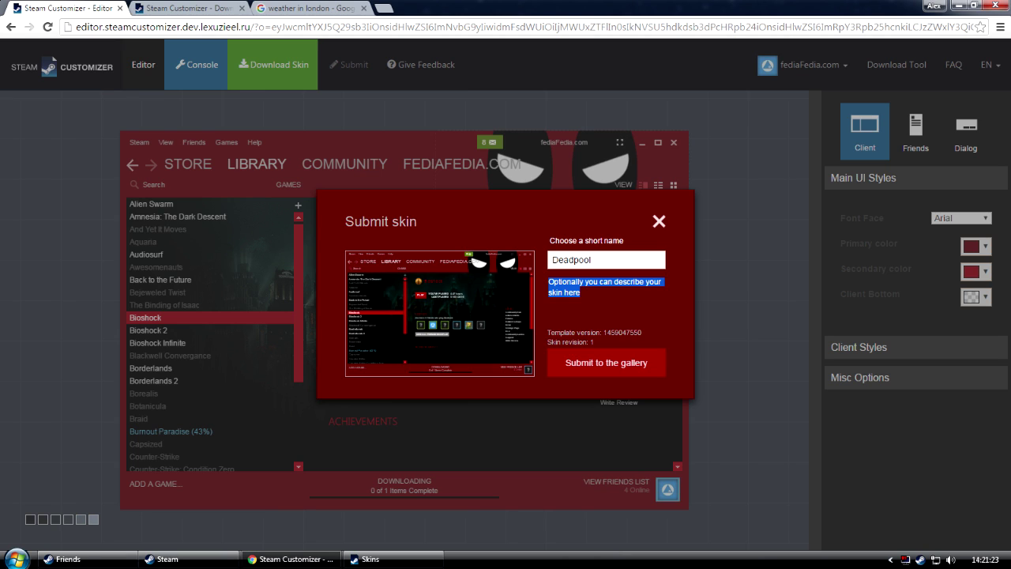
text(This is )
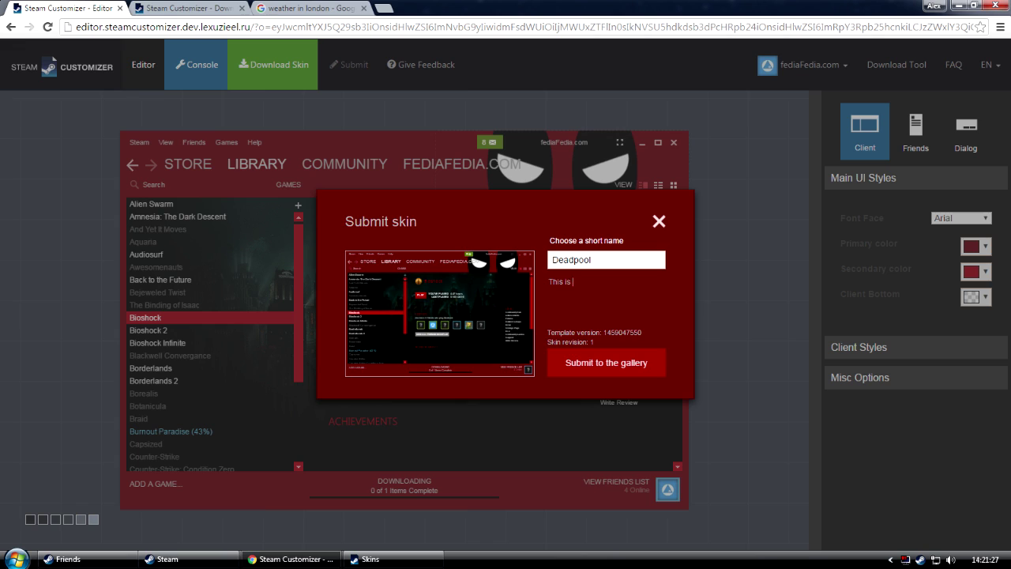
text(my deadpool skin.)
click(601, 361)
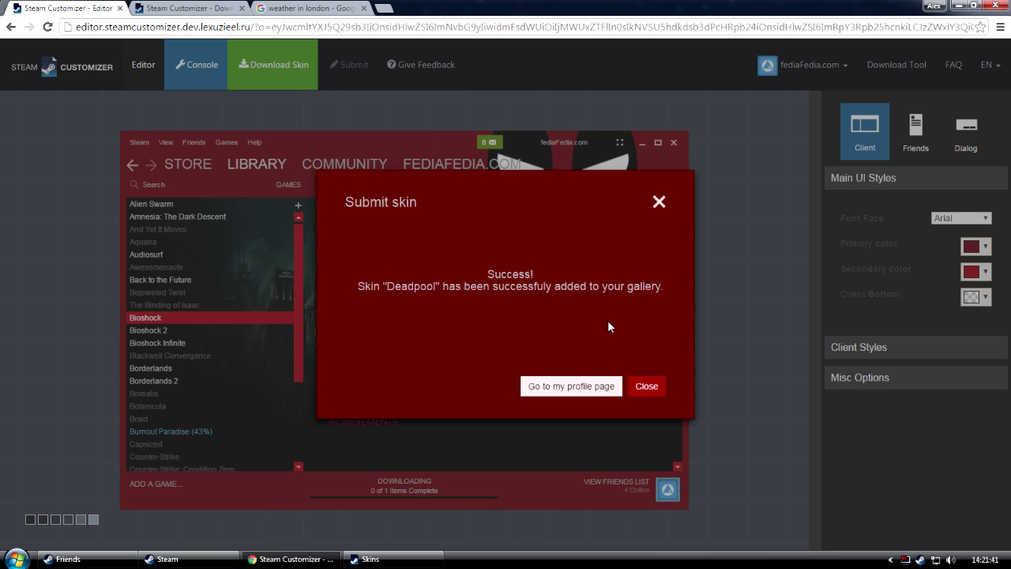
click(579, 385)
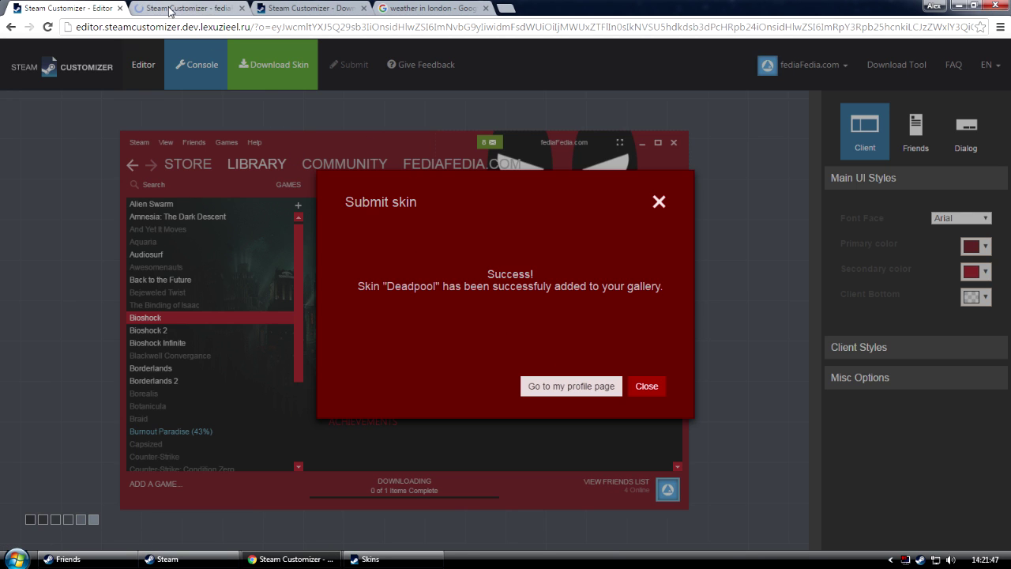
- Switch to the new profile page tab showing the Deadpool skin thumbnail
key(ctrl+Tab)
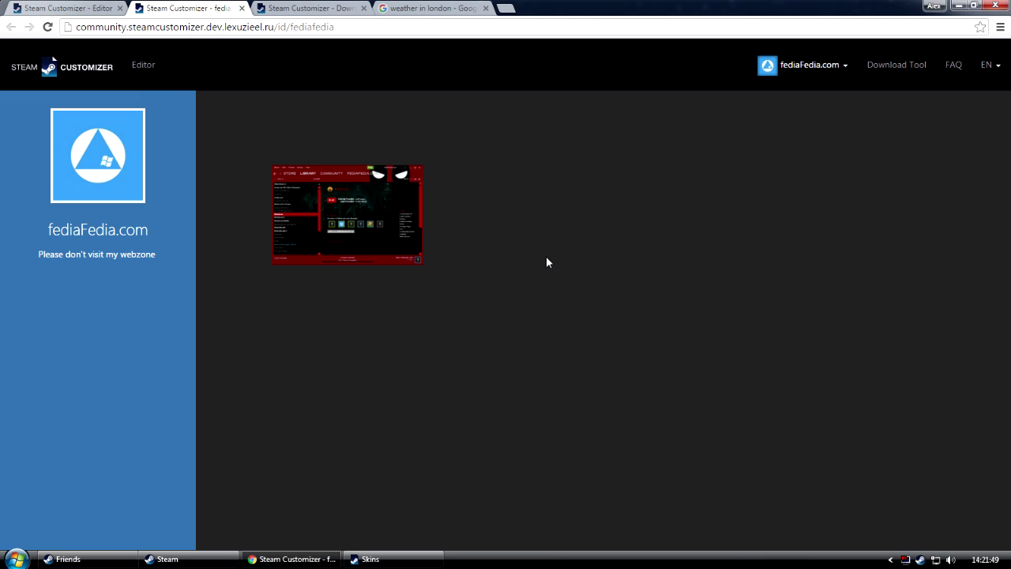